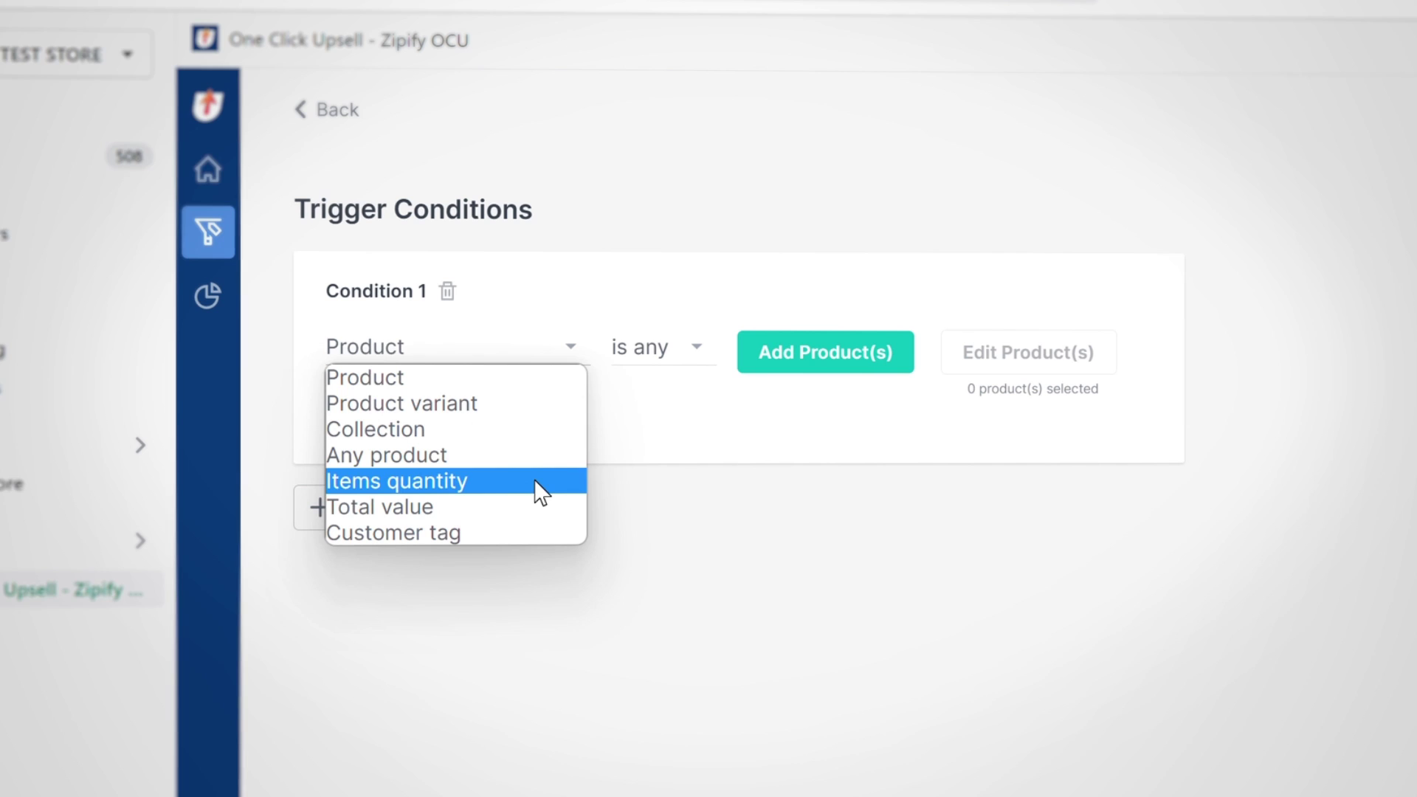
- Try Condition 1 as Items quantity, then as Total value More than 3
click(783, 576)
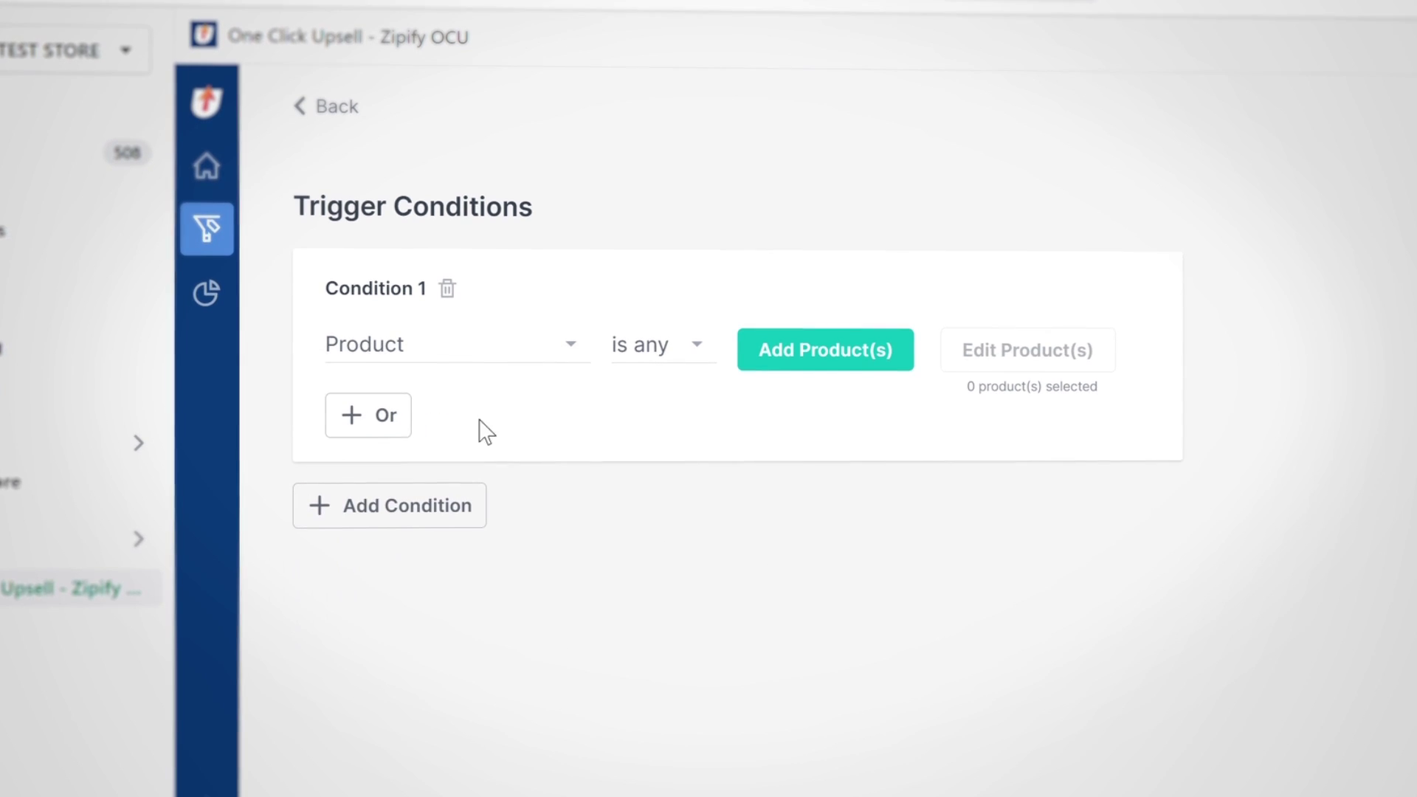
click(391, 416)
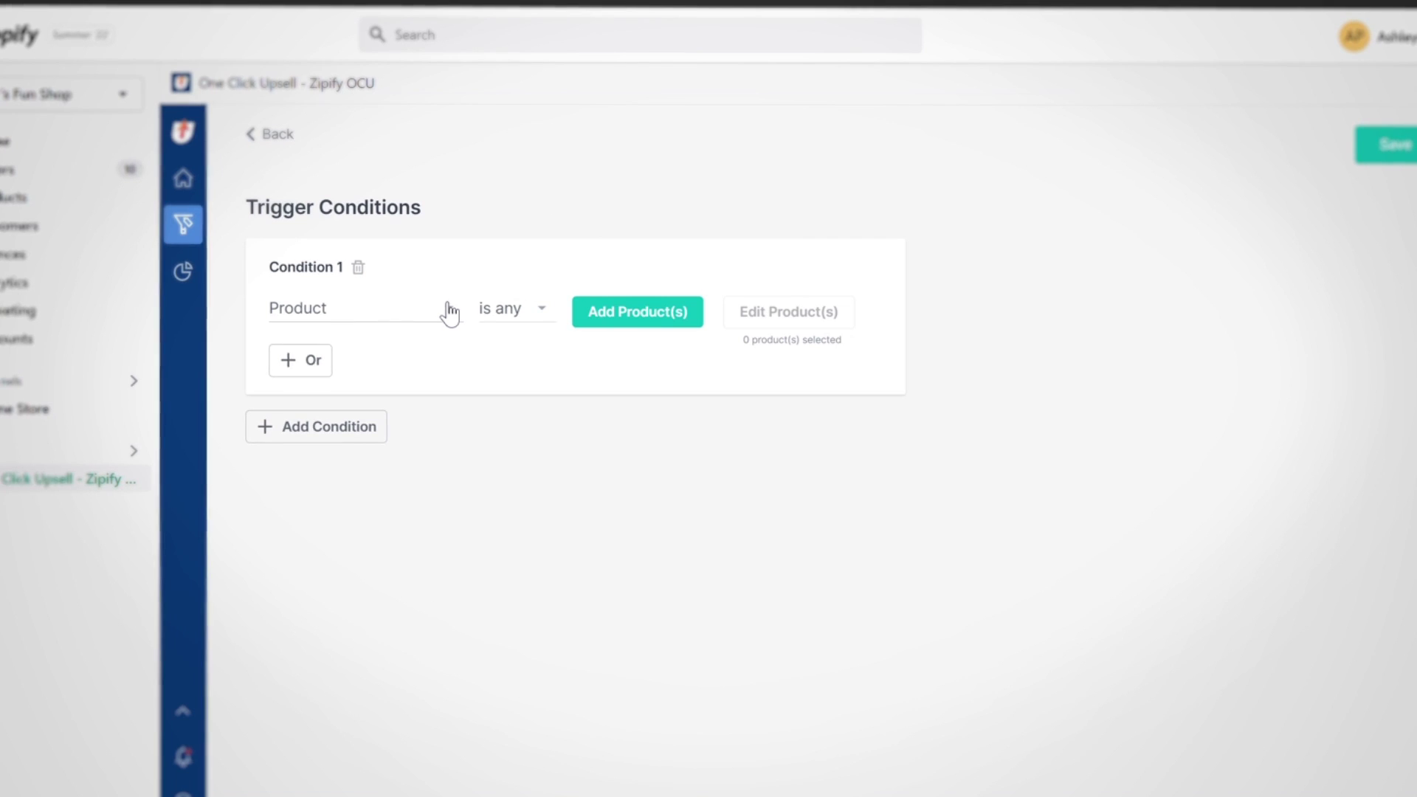
click(450, 312)
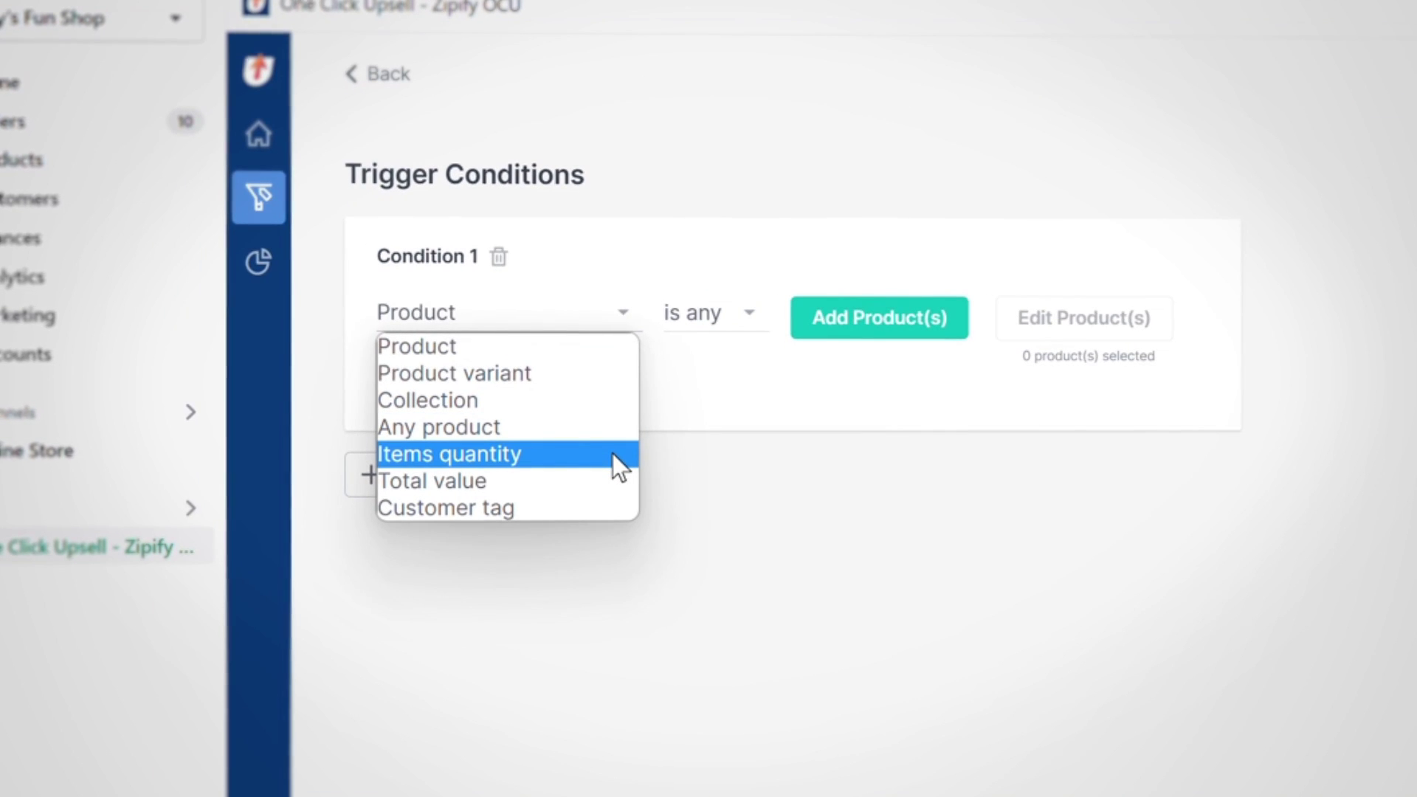
click(613, 455)
click(614, 315)
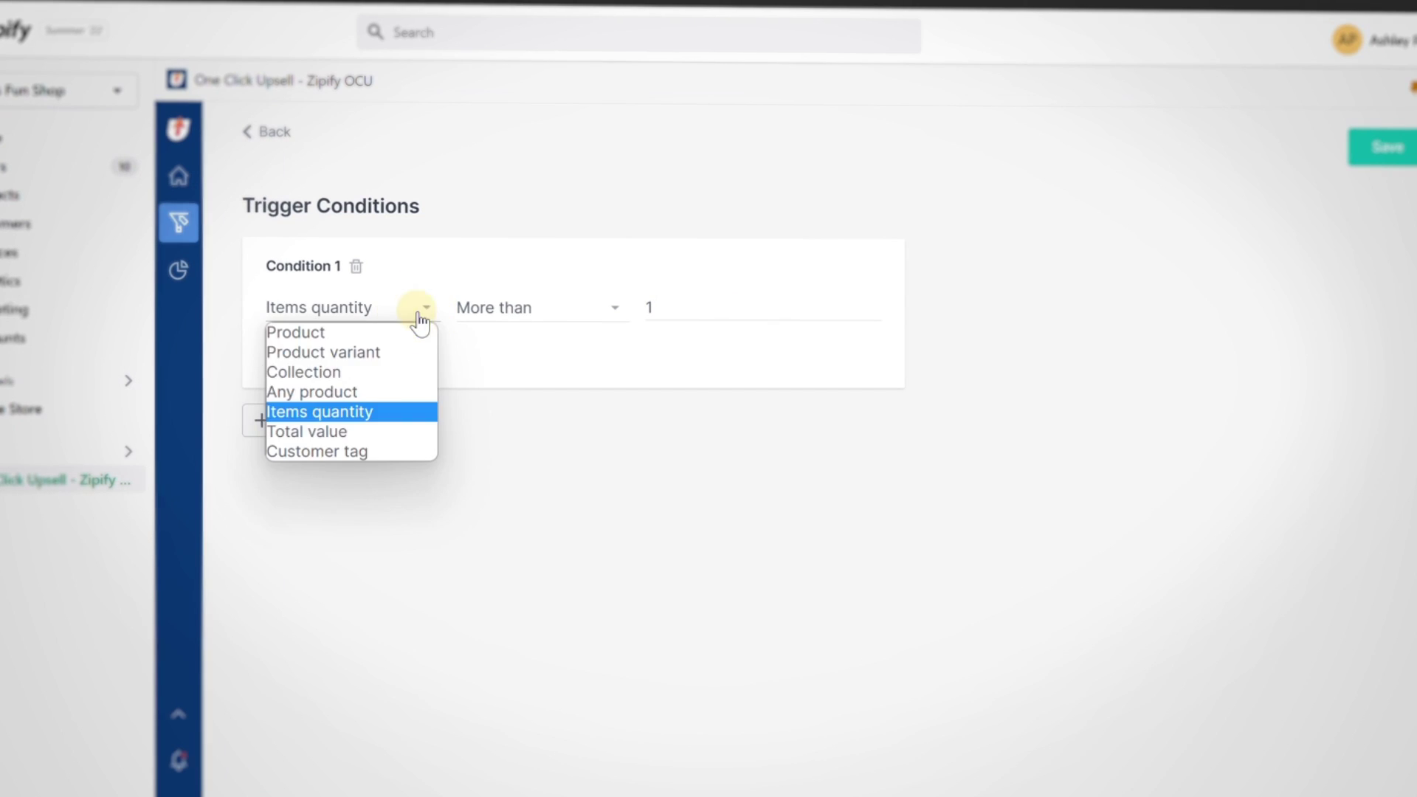
click(422, 431)
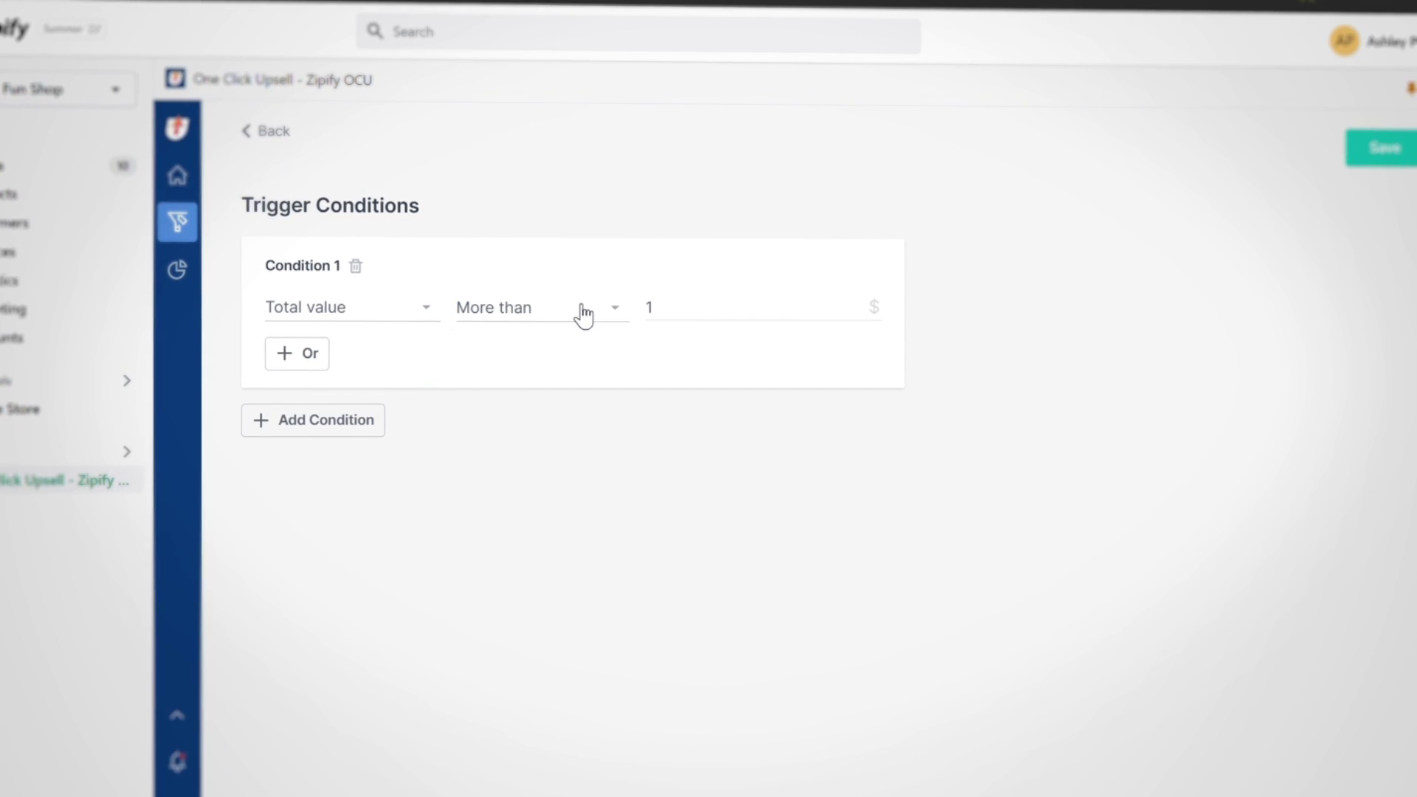
click(582, 316)
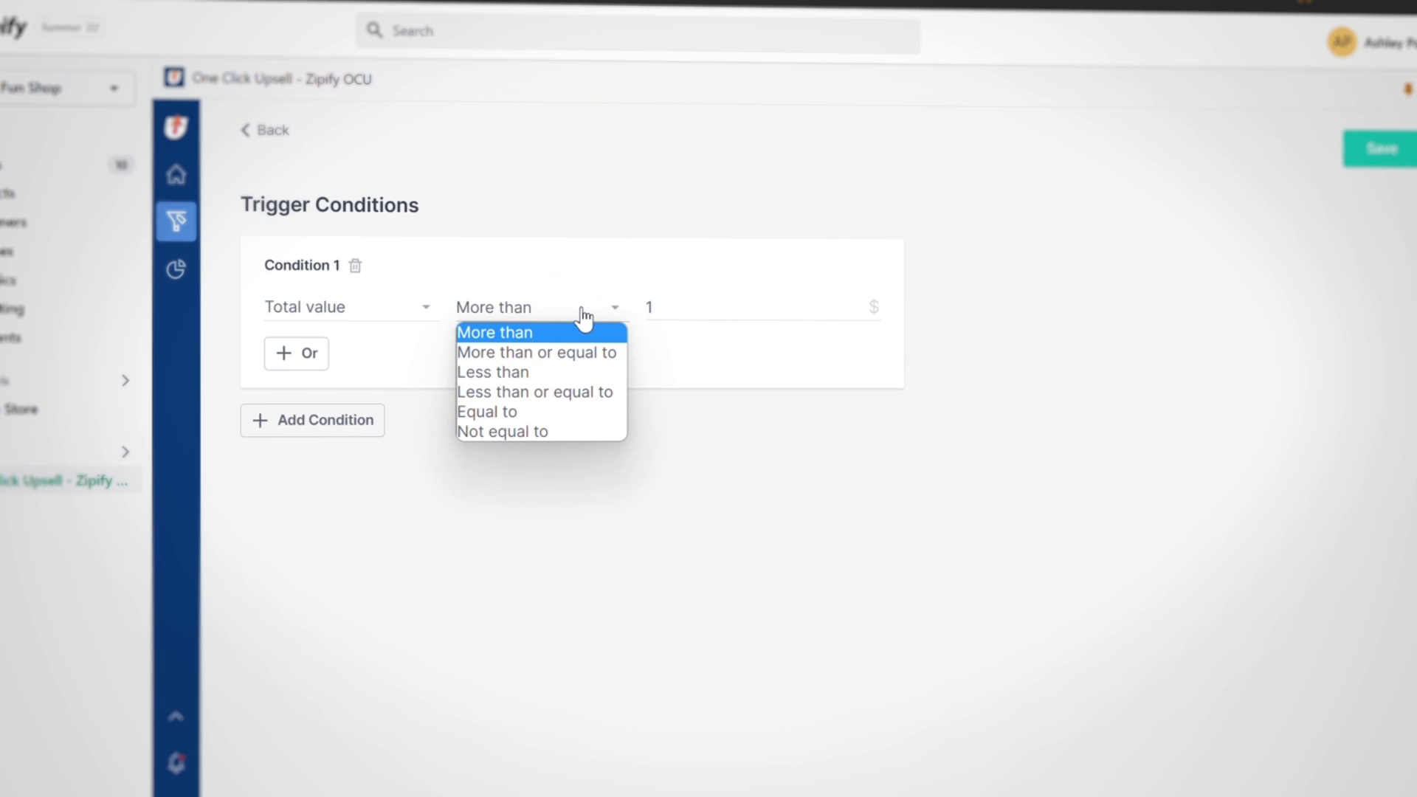
click(658, 313)
key(BackSpace)
text(3)
- Switch Condition 1 to Customer tag and pick the Accessories tag
click(392, 310)
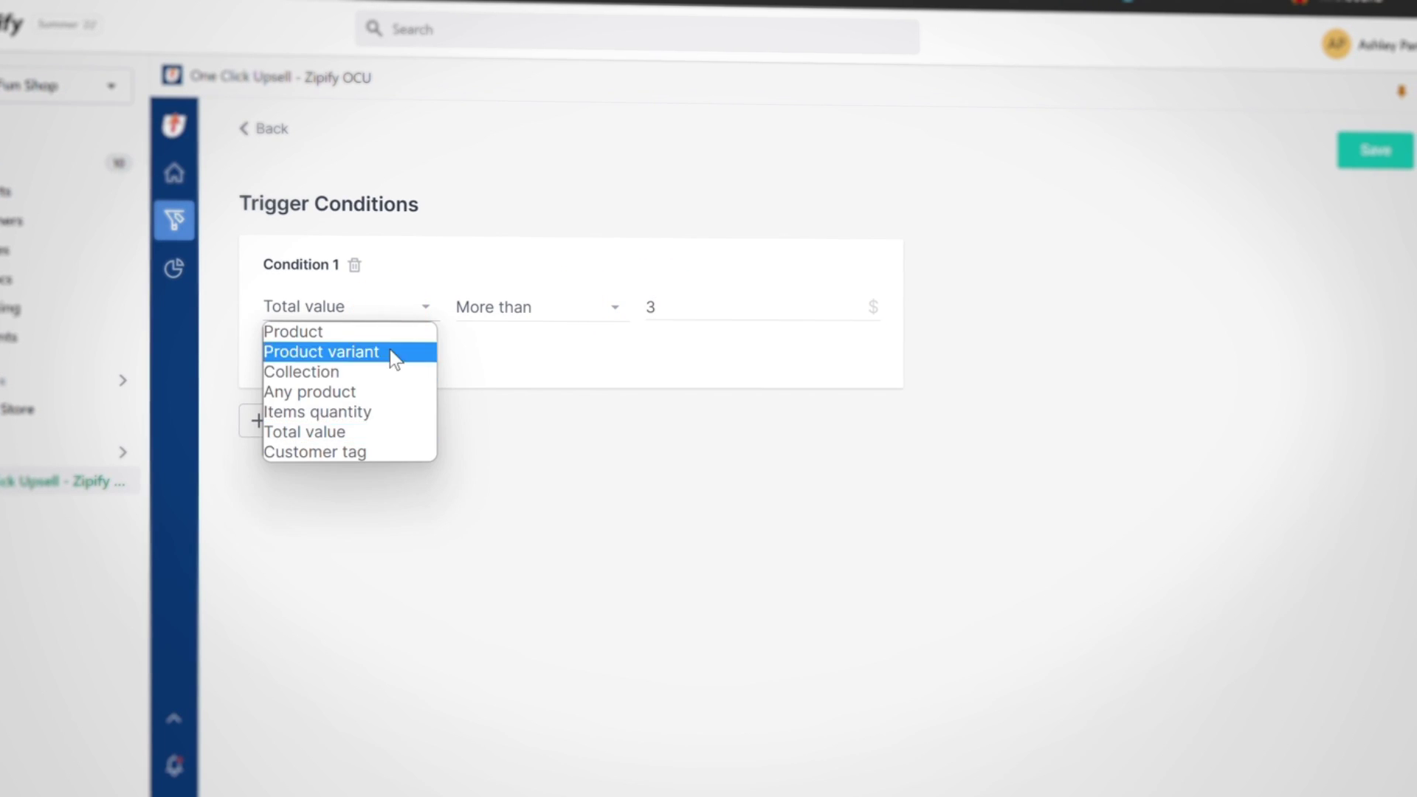
click(373, 452)
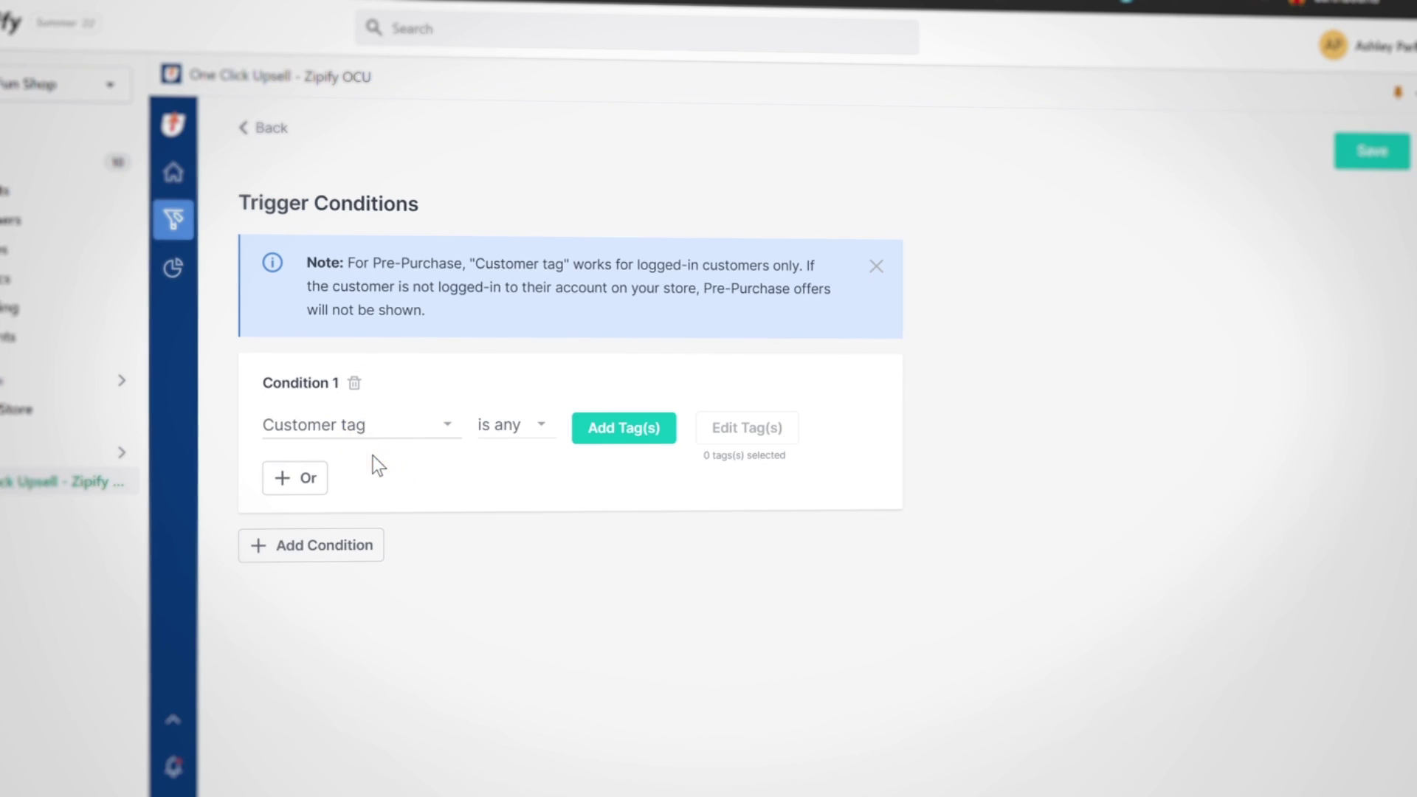
click(656, 429)
click(557, 335)
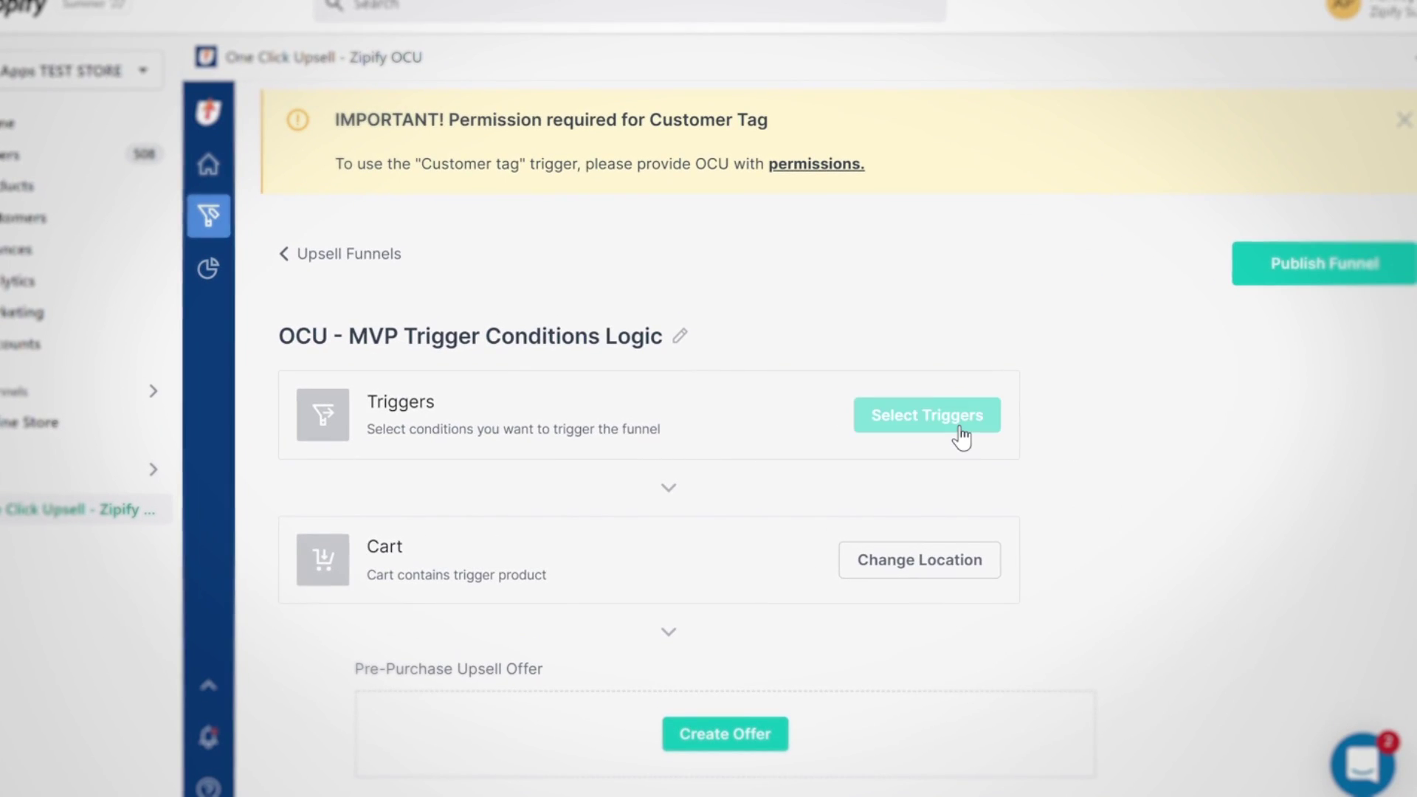
- Add Trigger Product - Handheld Gaming PC as Condition 1's trigger product
click(959, 428)
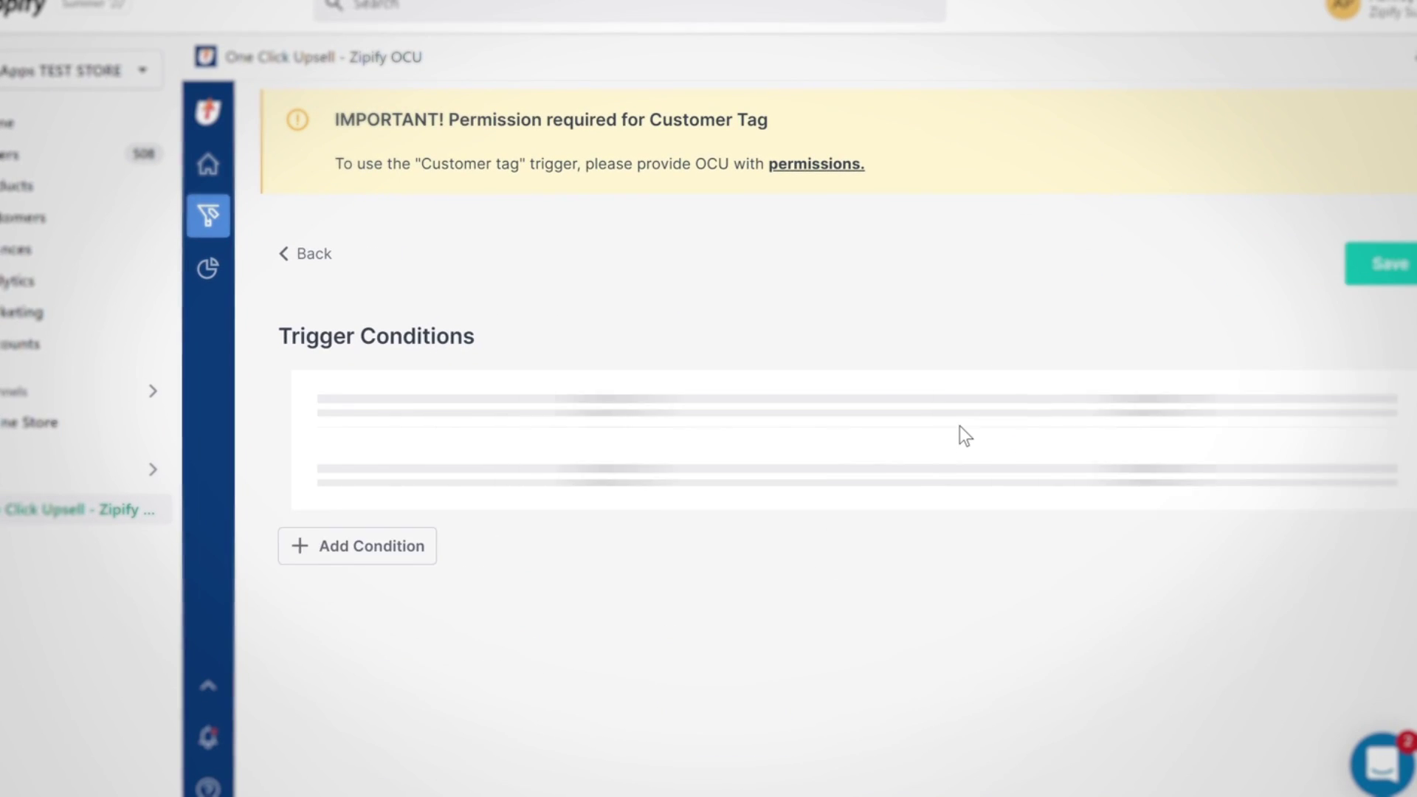
click(733, 464)
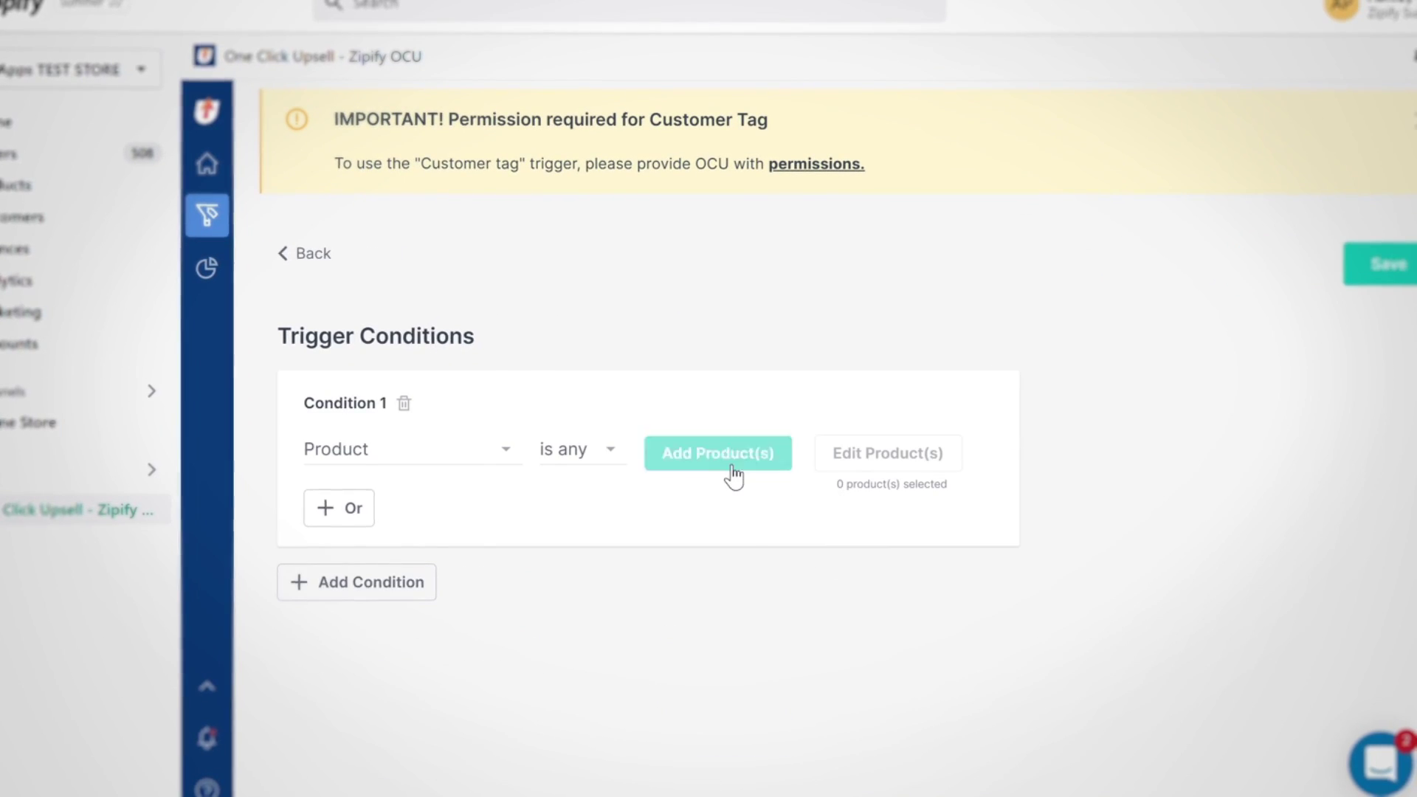
scroll(730, 478, down, 15)
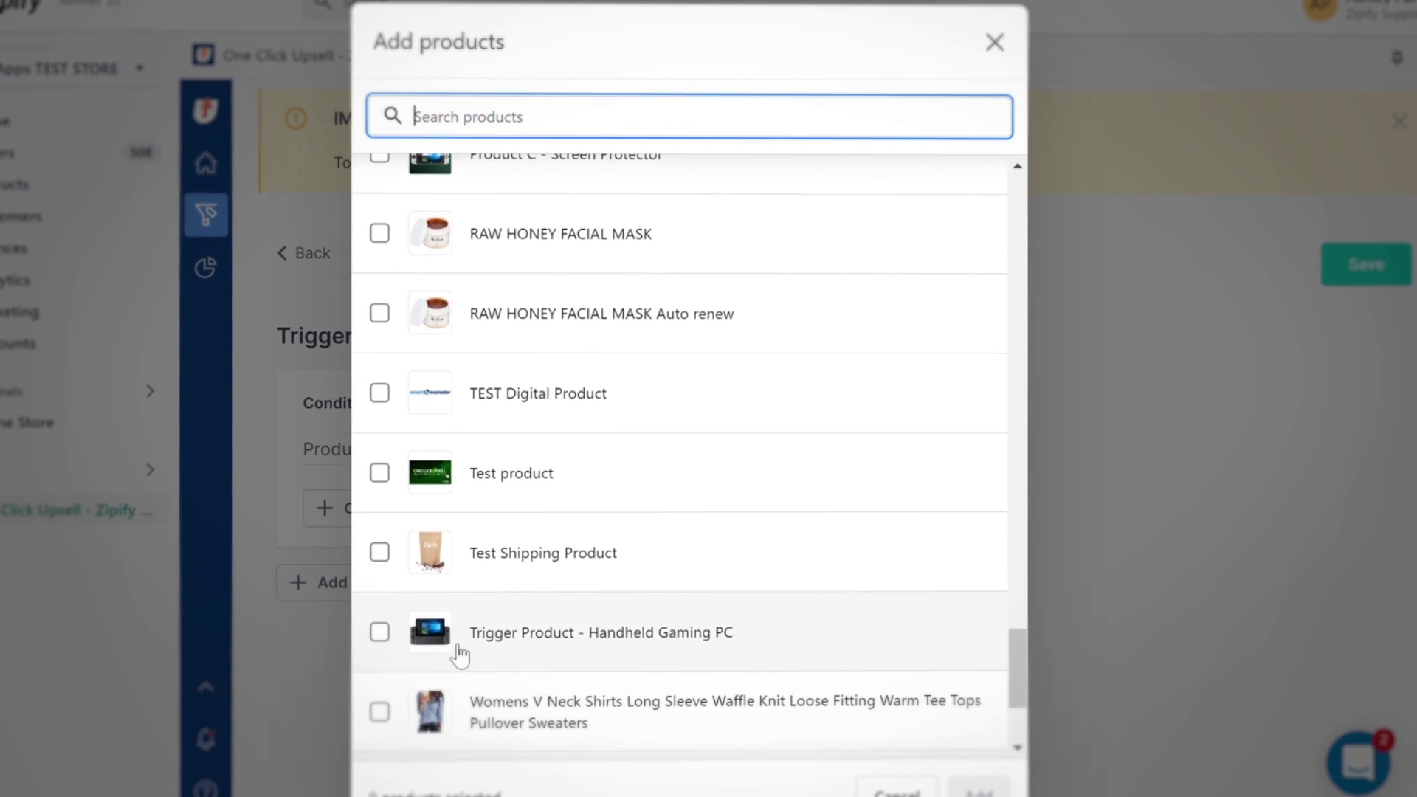
click(380, 632)
click(978, 788)
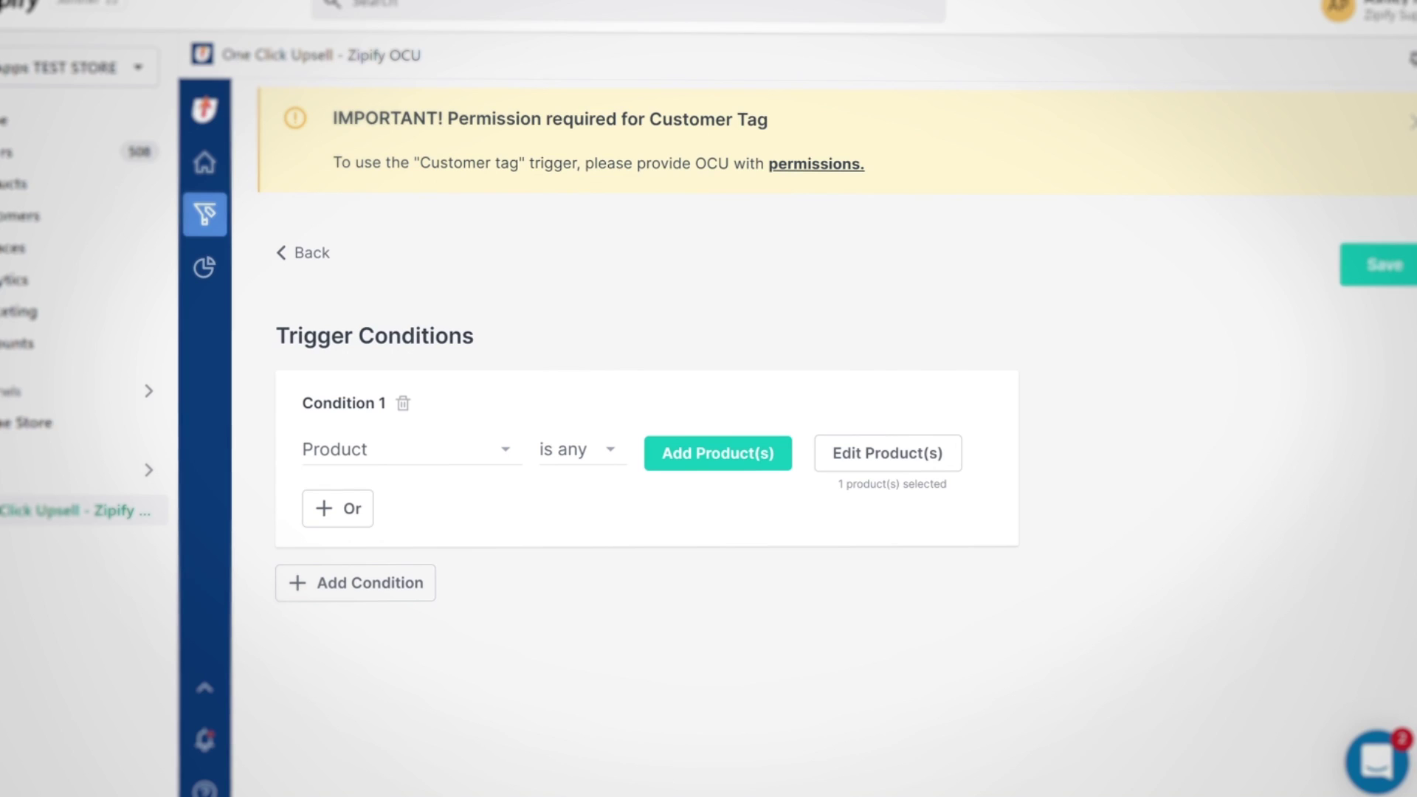
- Change Condition 1 to a Product variant condition and browse the variant list
click(456, 470)
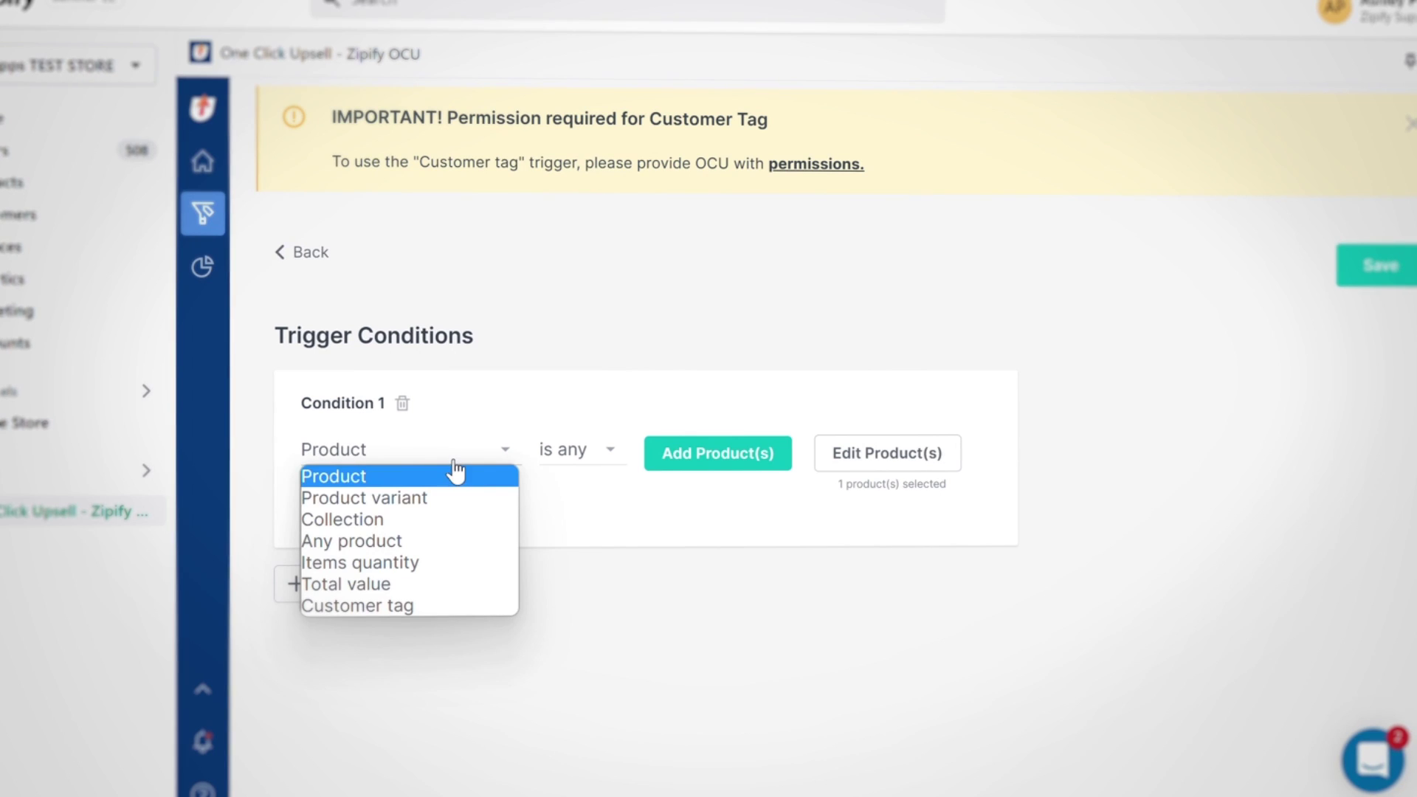
click(450, 499)
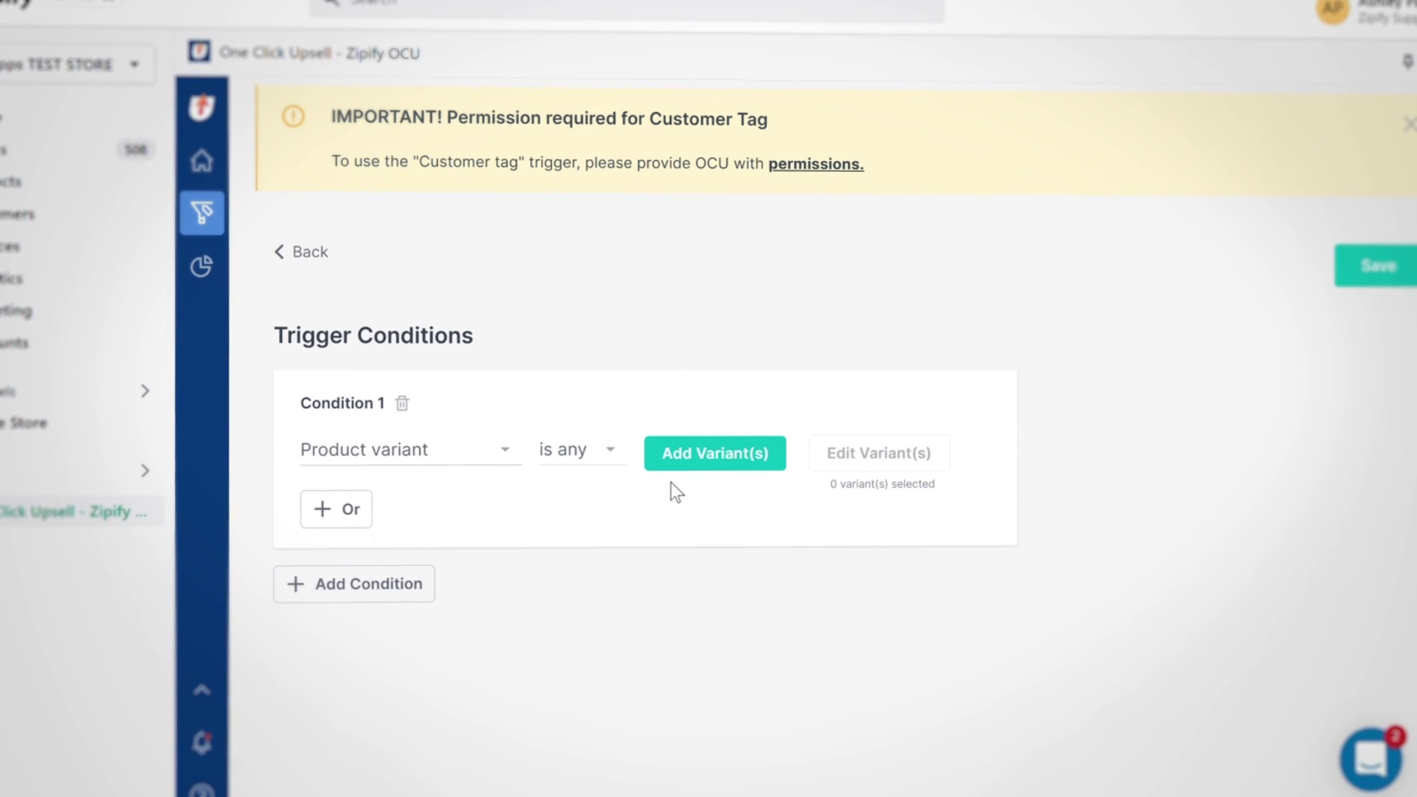
click(741, 474)
scroll(738, 472, down, 10)
scroll(738, 472, down, 3)
scroll(573, 485, up, 4)
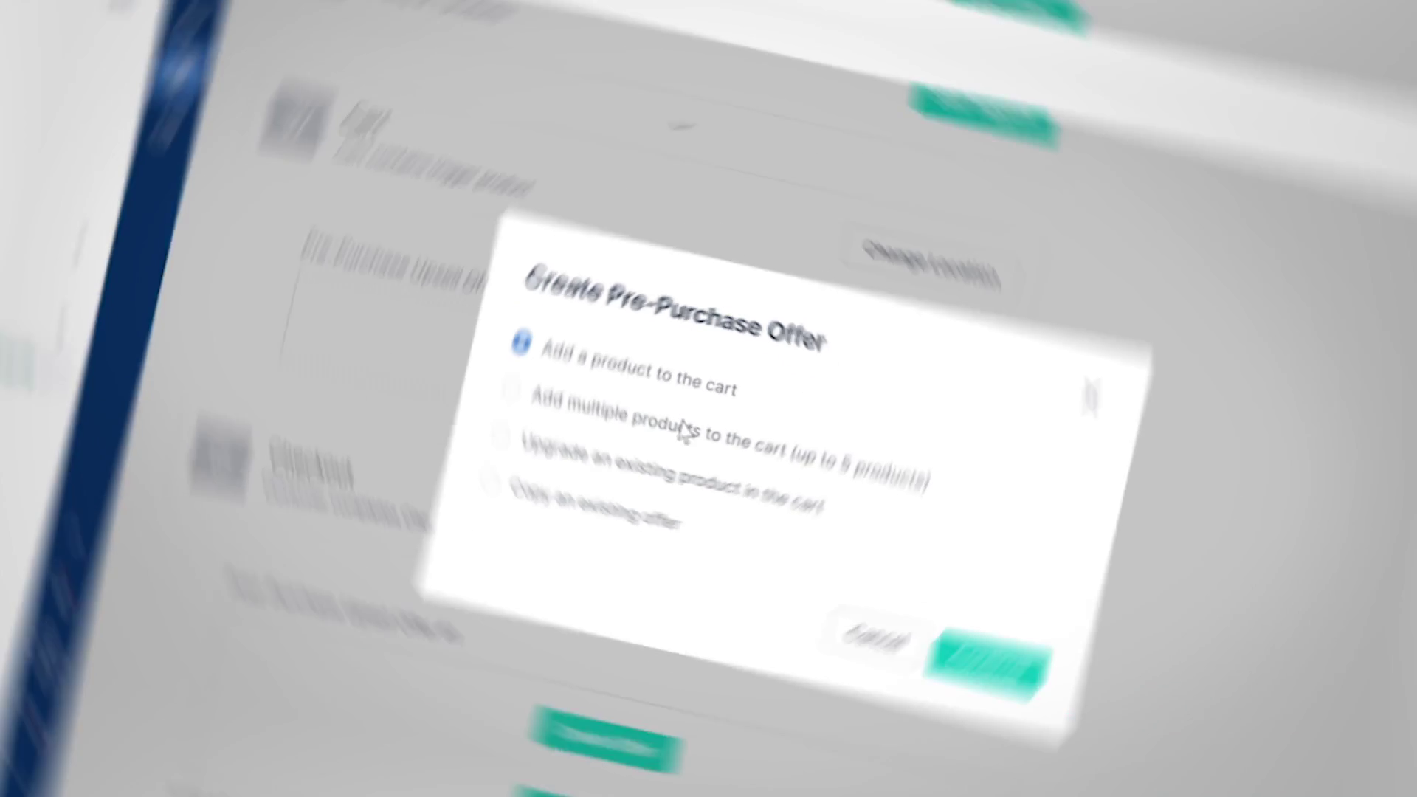
- Select two Handheld Gaming PC variants, including Black, and add them
click(512, 482)
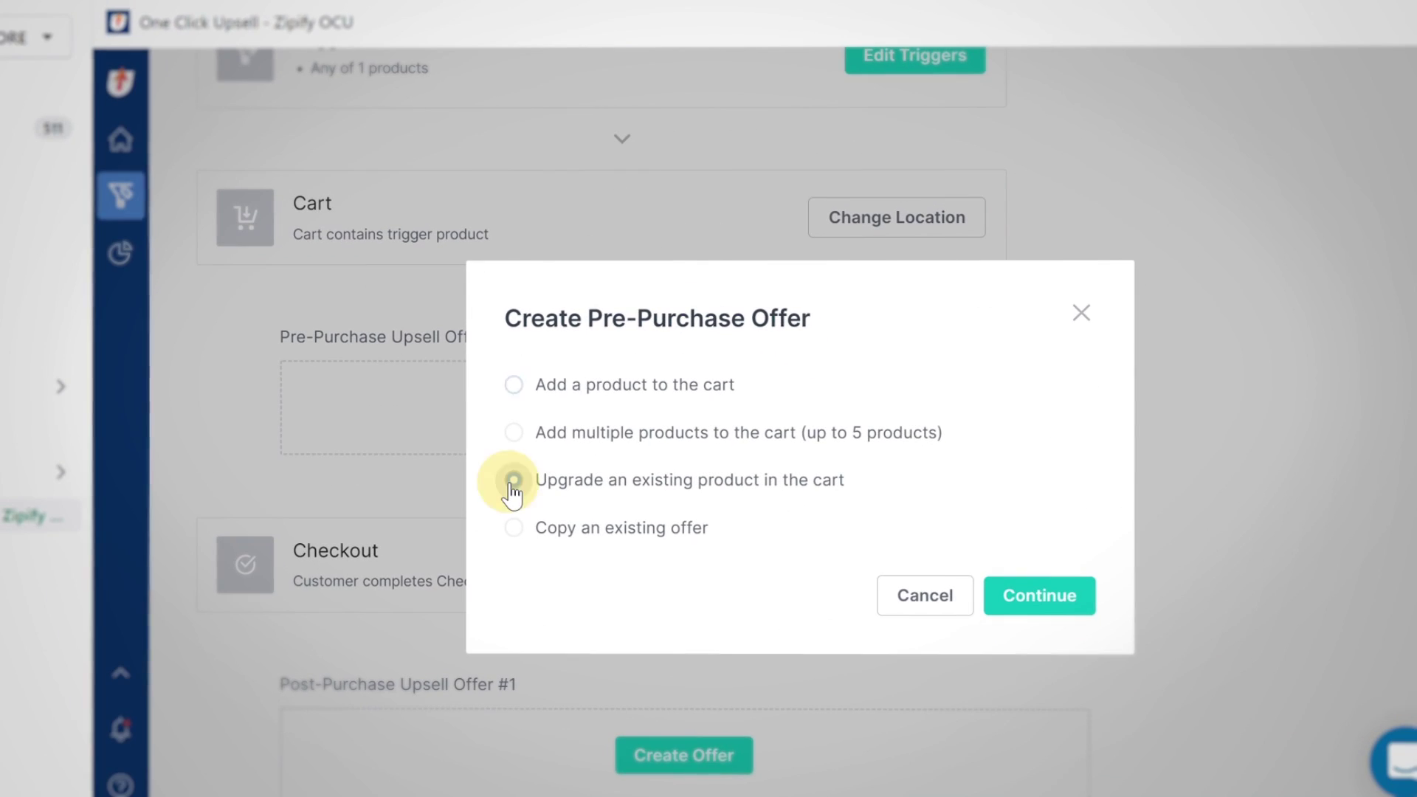
click(1005, 597)
scroll(595, 500, down, 15)
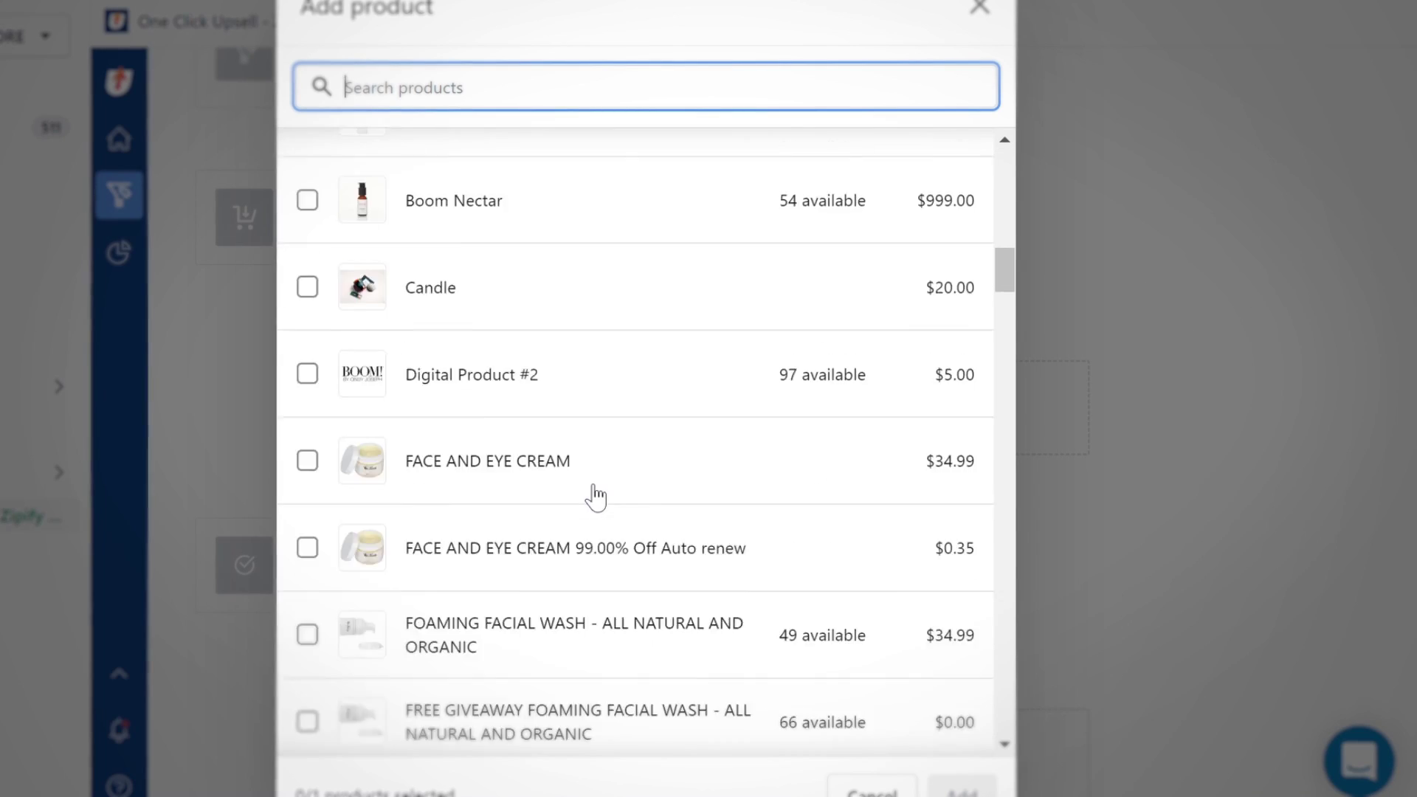
scroll(599, 502, down, 10)
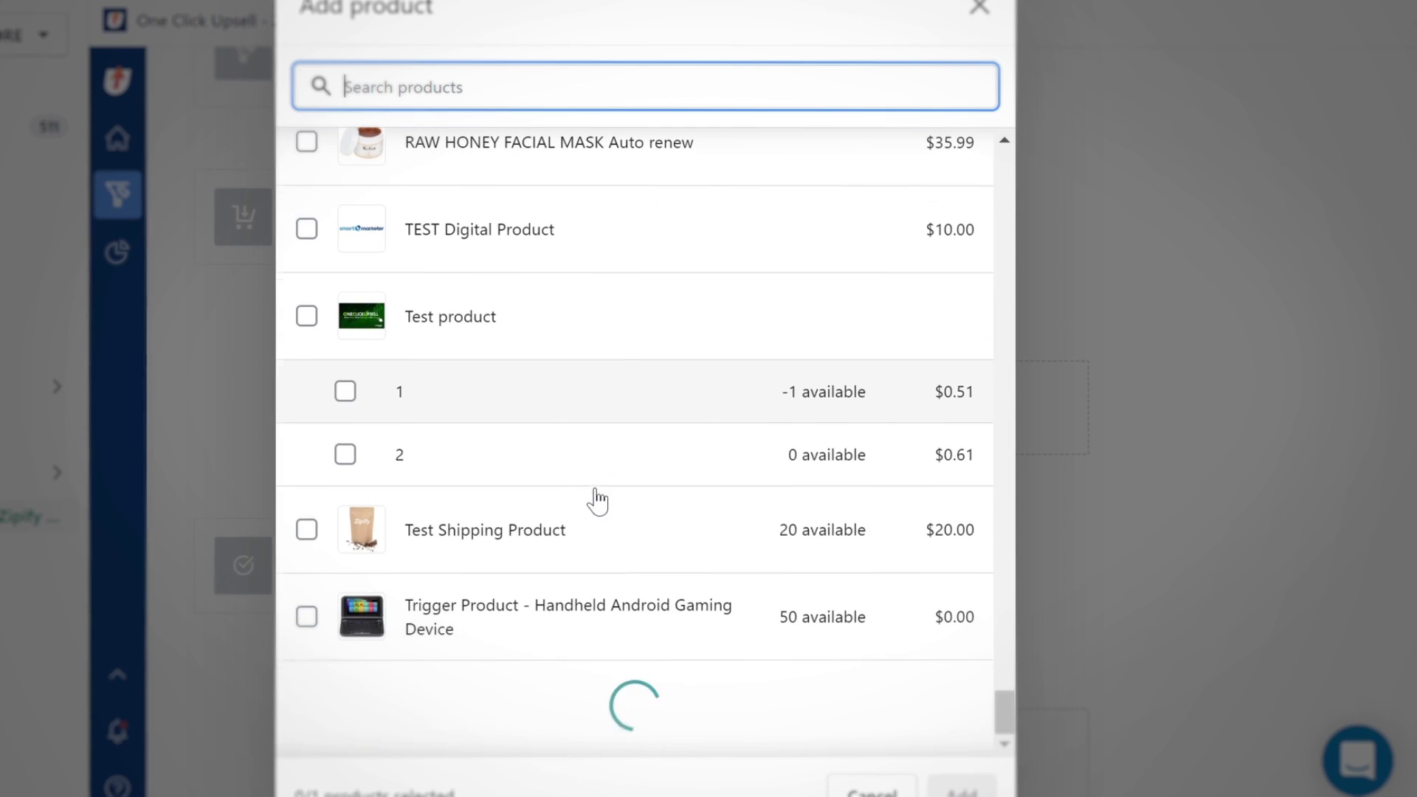
click(306, 704)
click(962, 789)
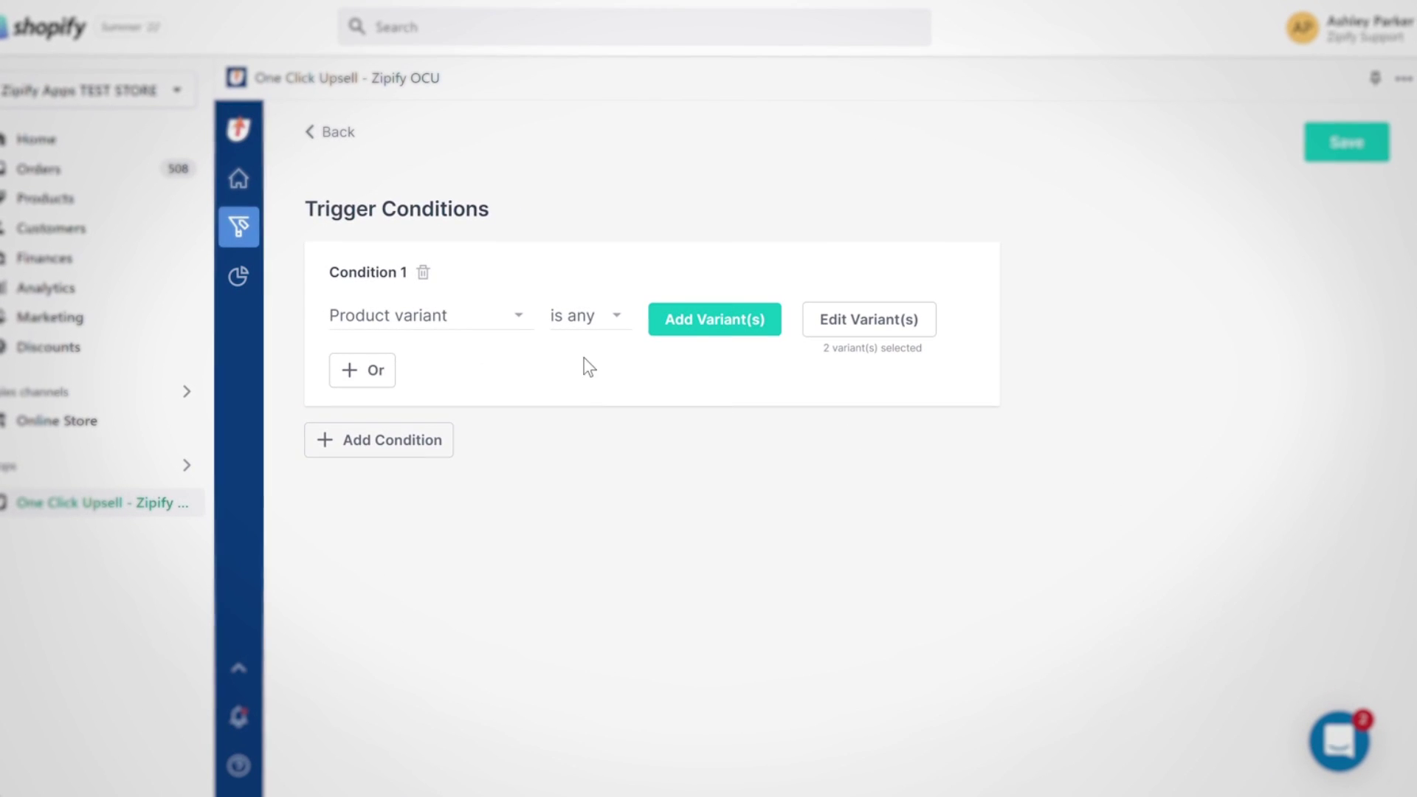
- Set Condition 1 to Collection with Handheld Gaming PC Accessories selected
click(506, 326)
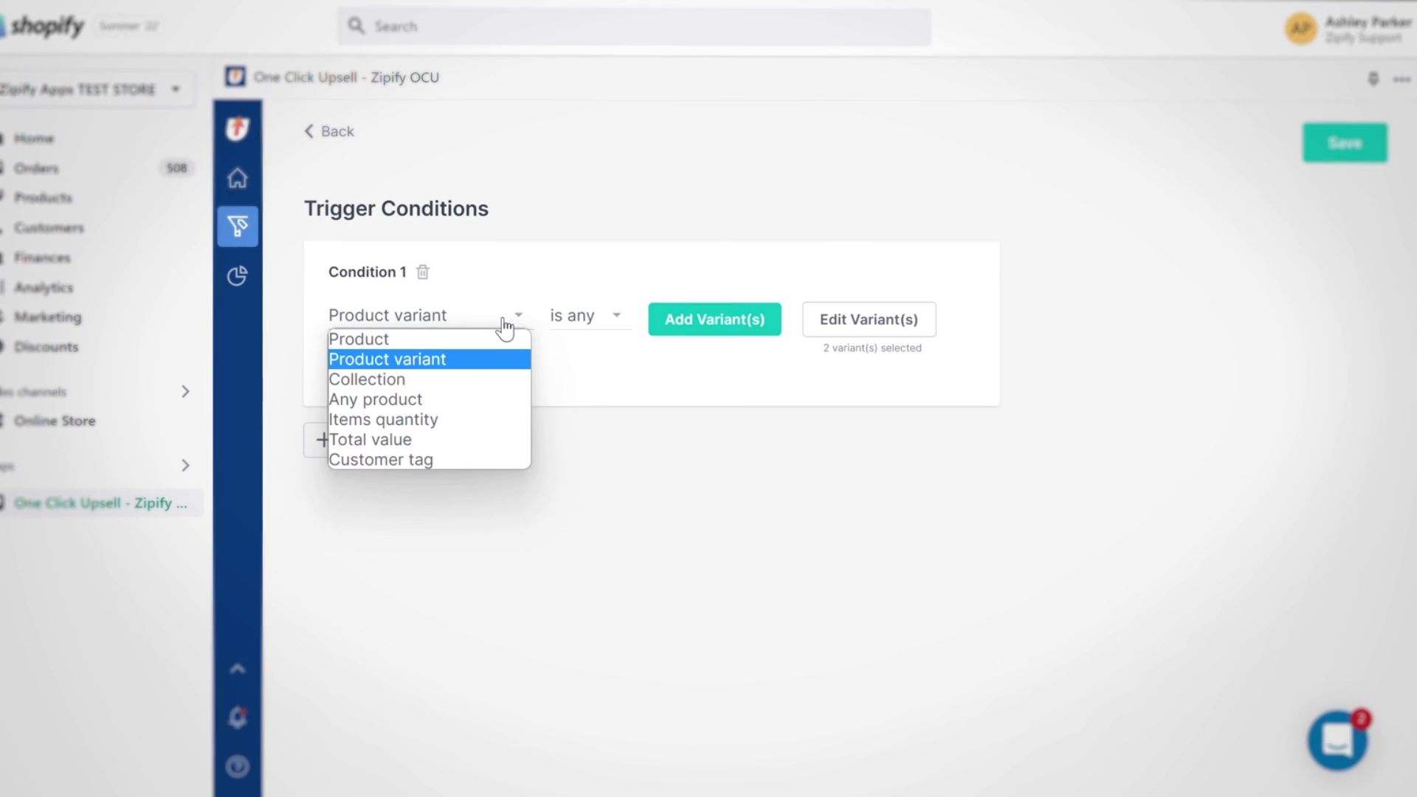
click(485, 378)
click(697, 328)
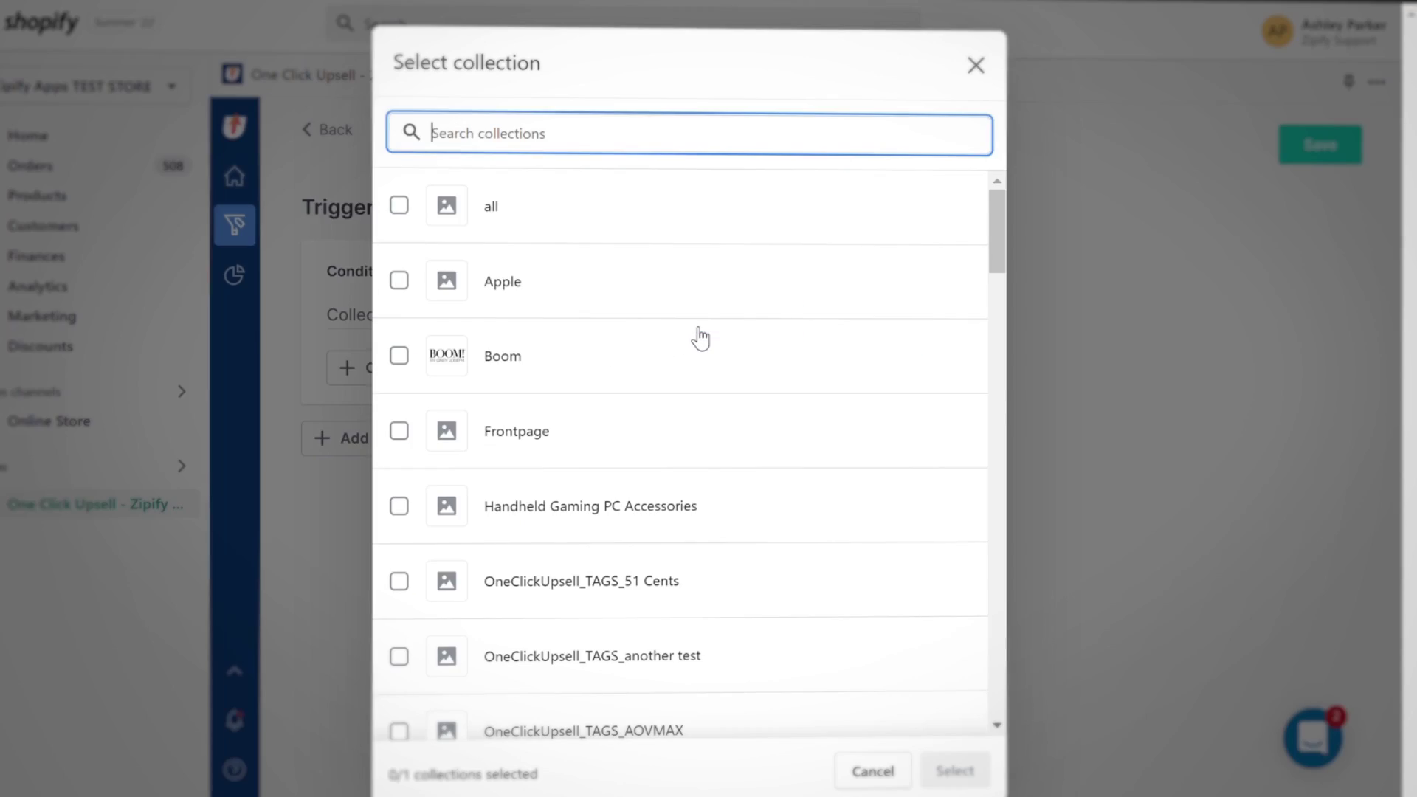
click(398, 506)
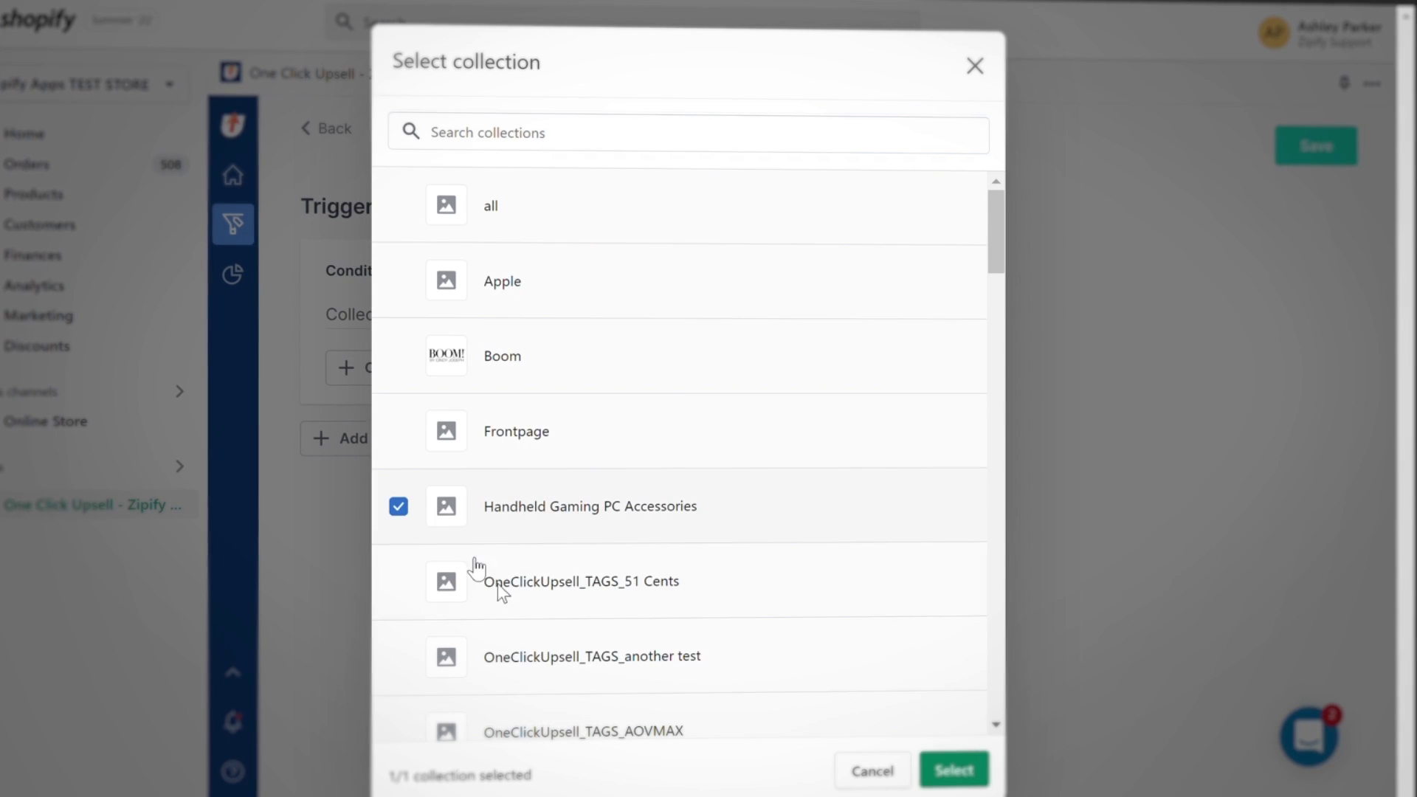
click(960, 775)
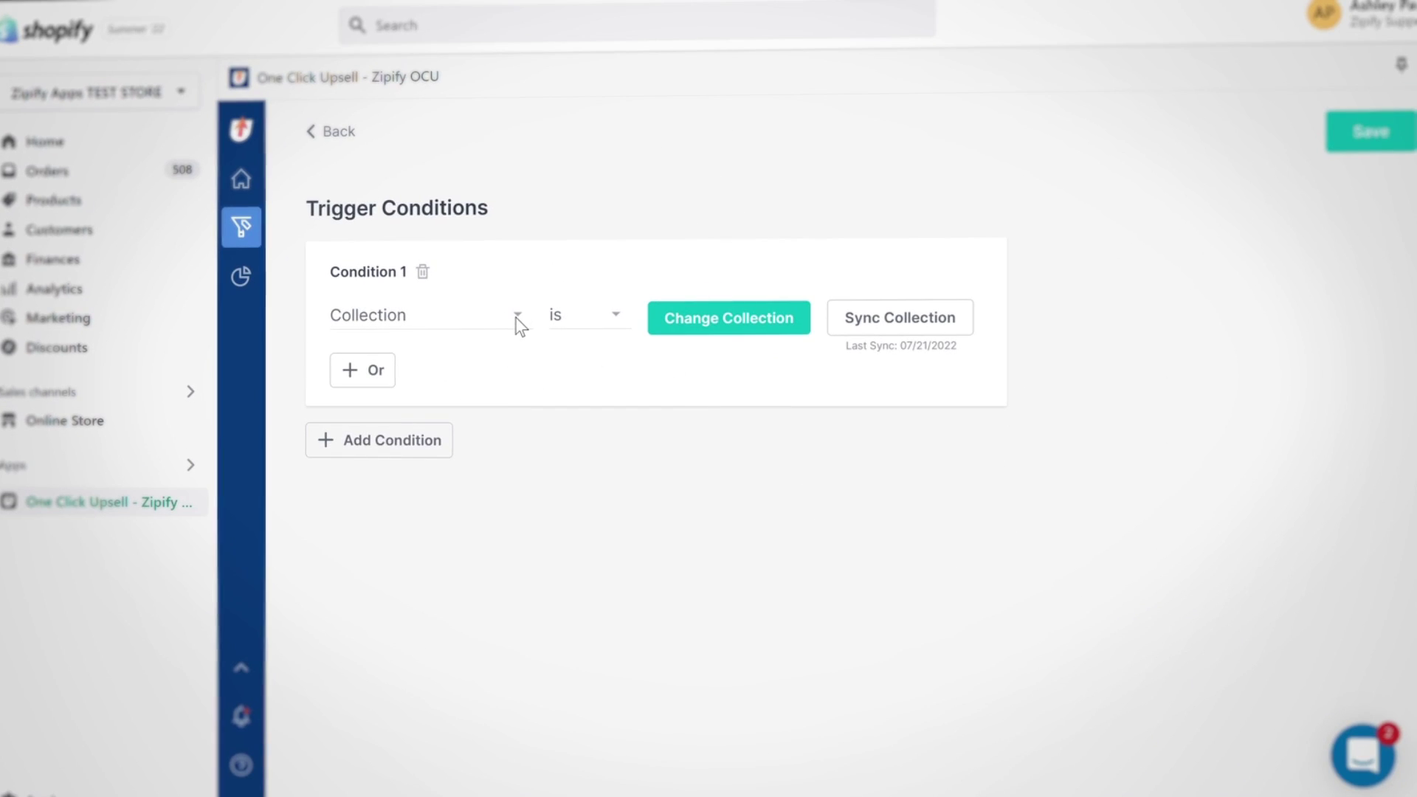
- Set Condition 1's type to Any product
click(516, 317)
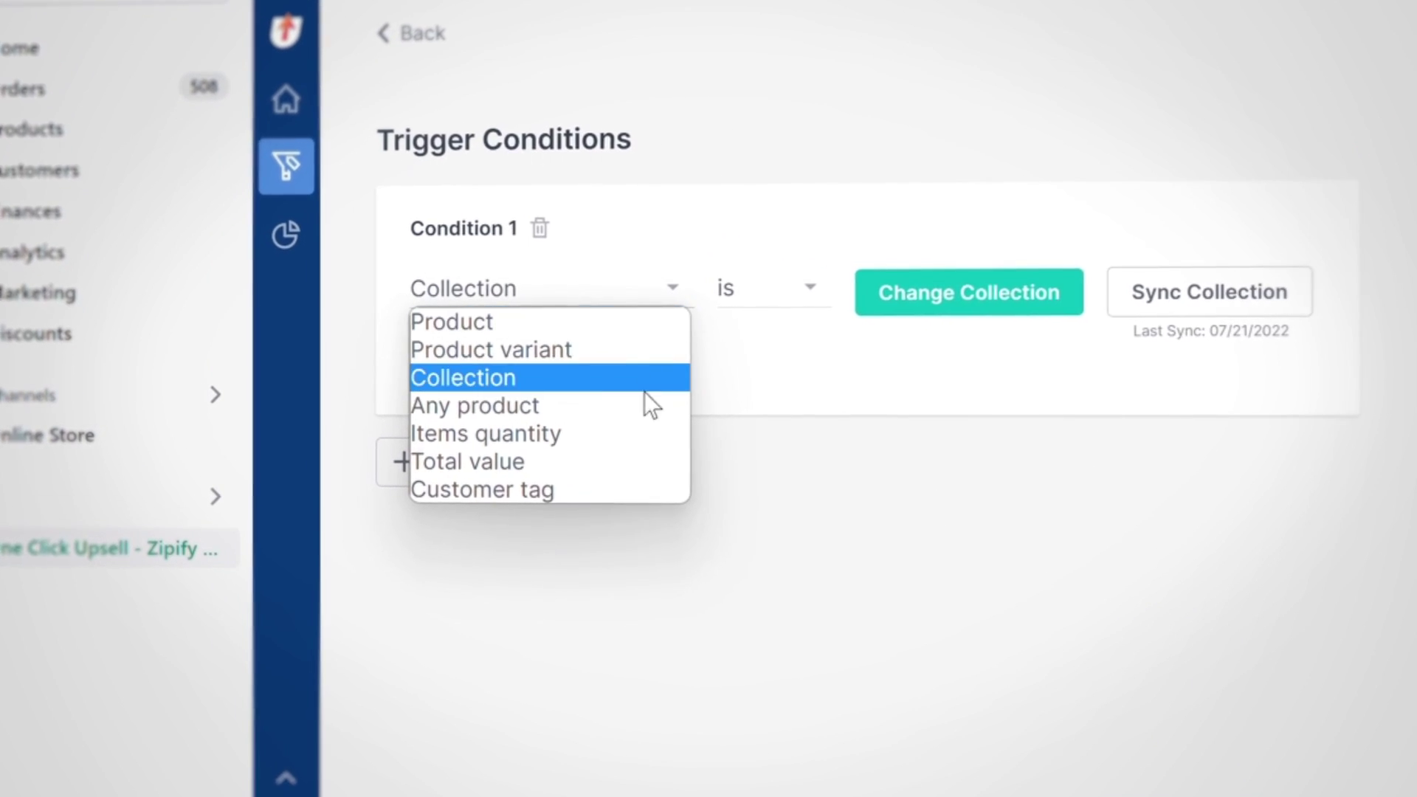
click(642, 409)
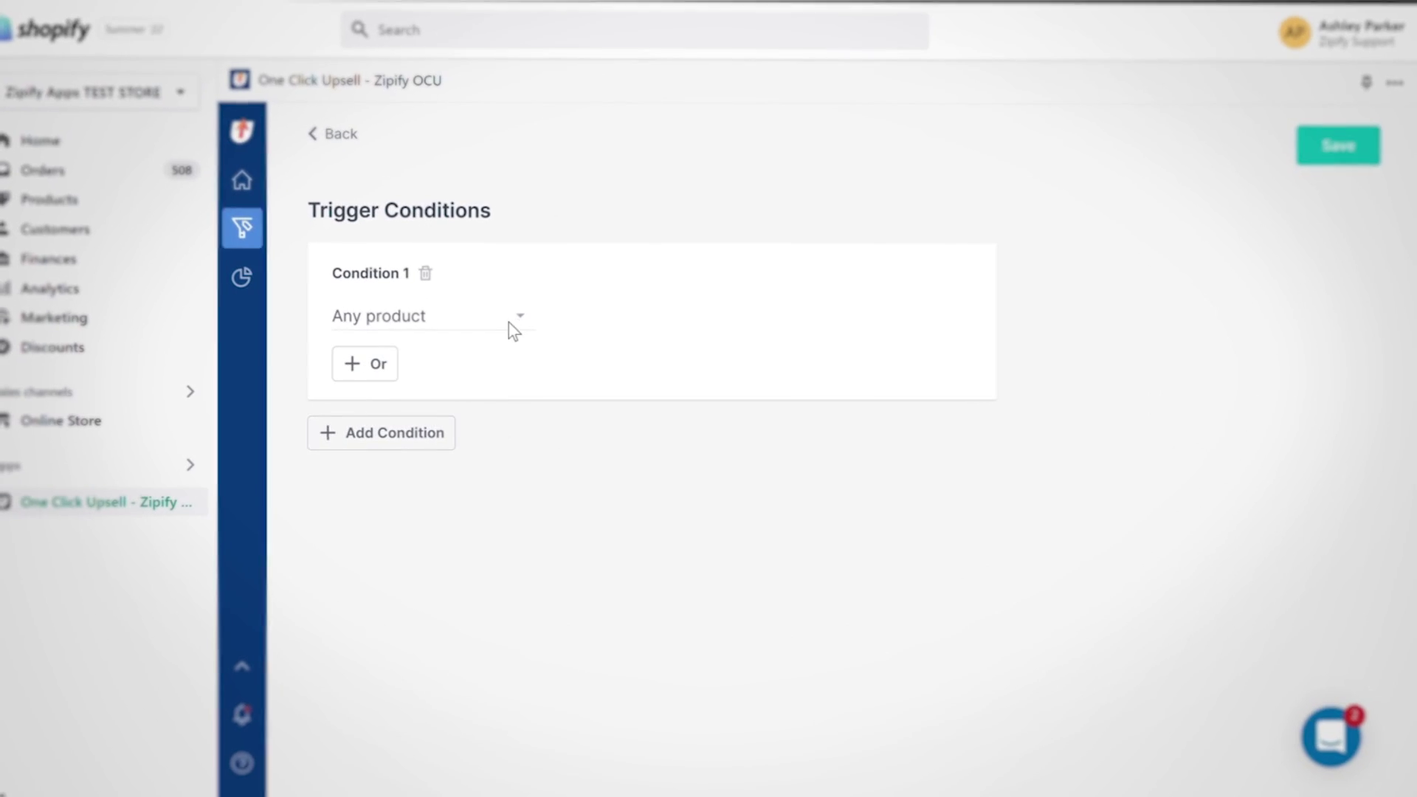
- Switch Condition 1 to Items quantity using the More than or equal to operator
click(508, 316)
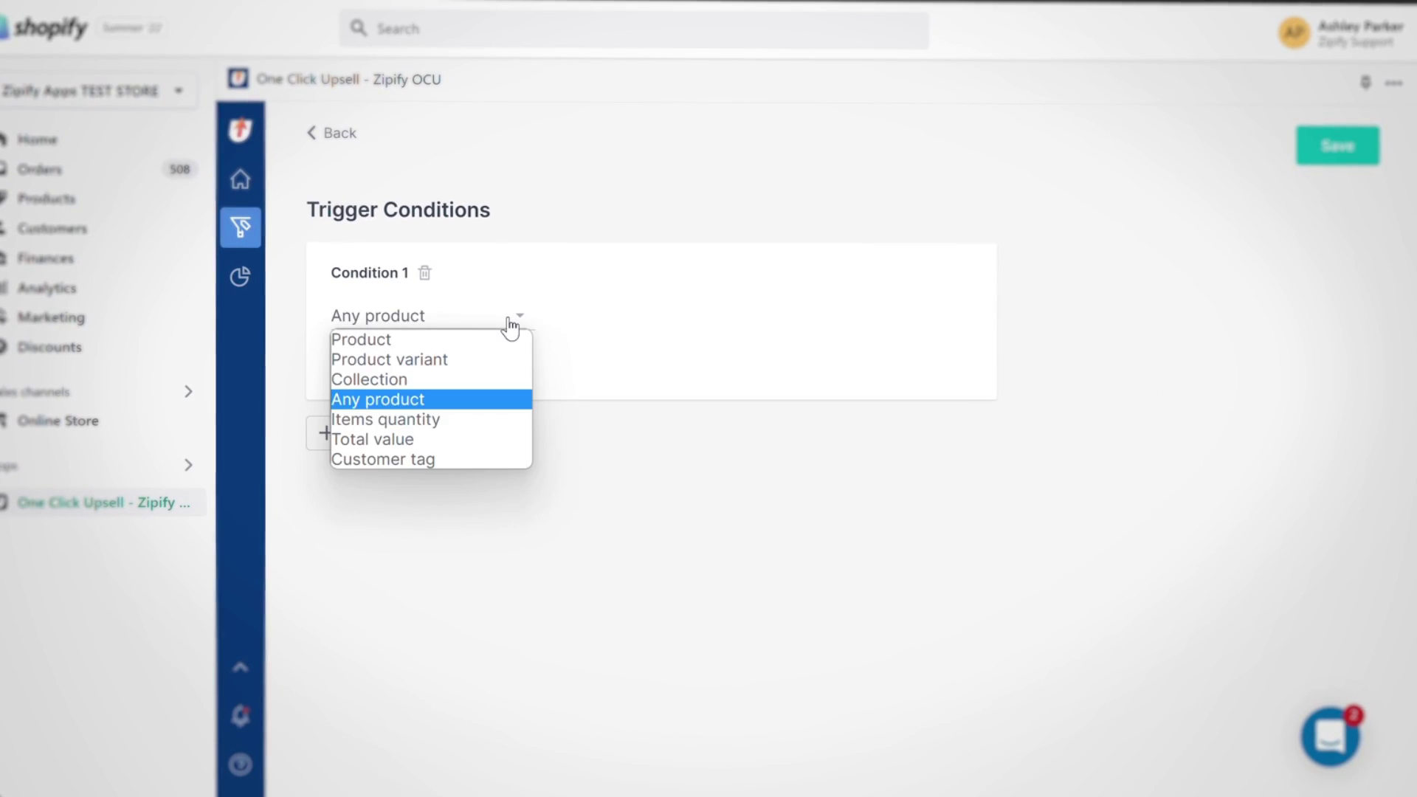
click(478, 419)
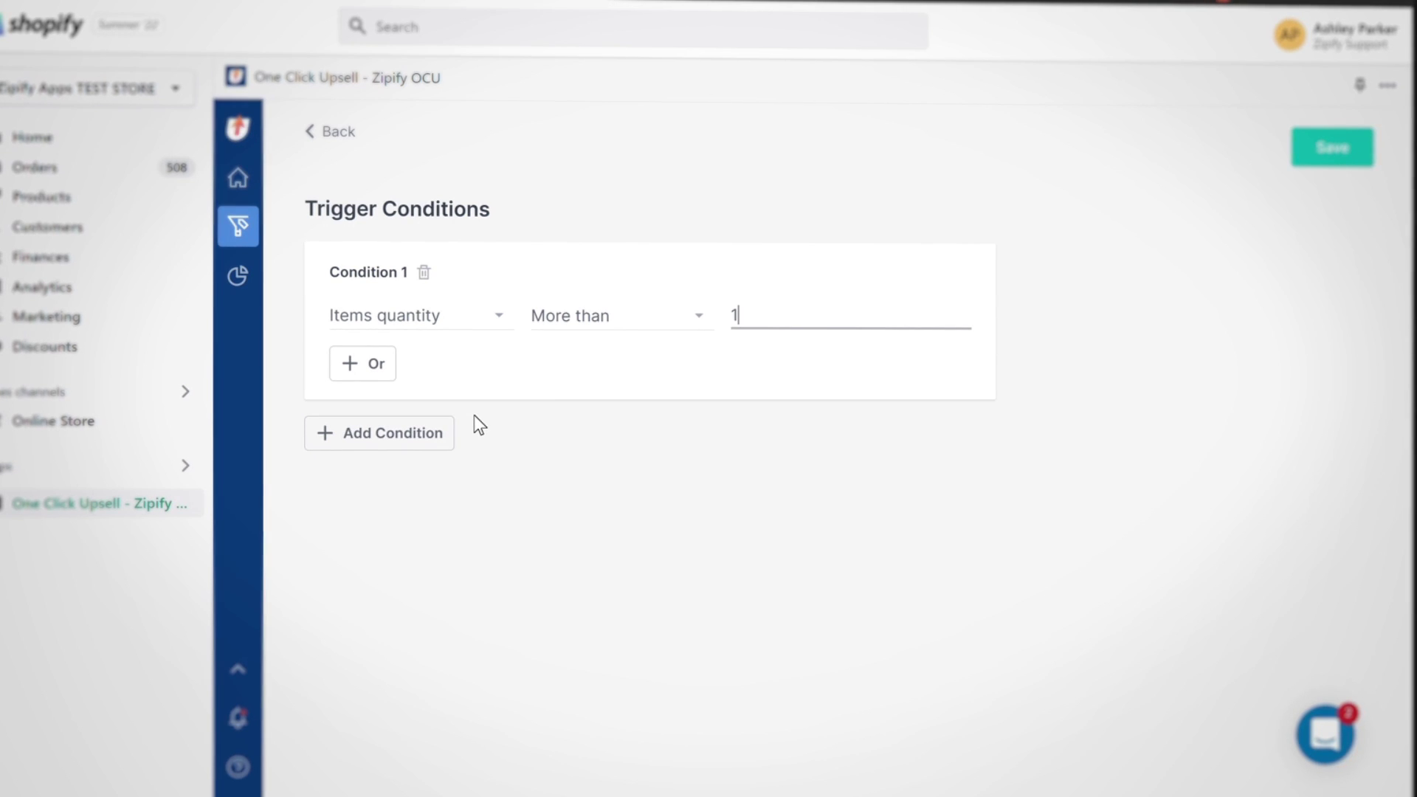
click(577, 323)
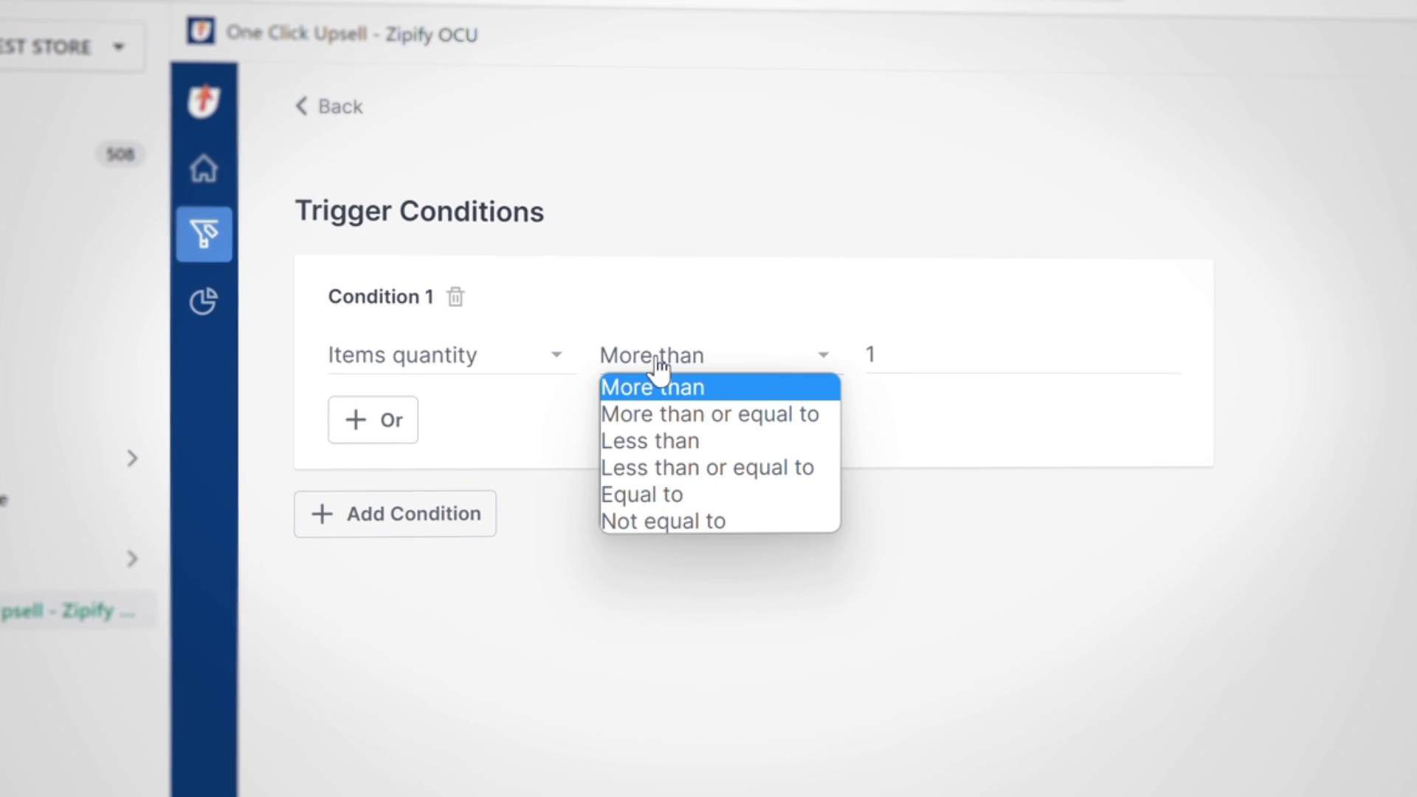
click(659, 412)
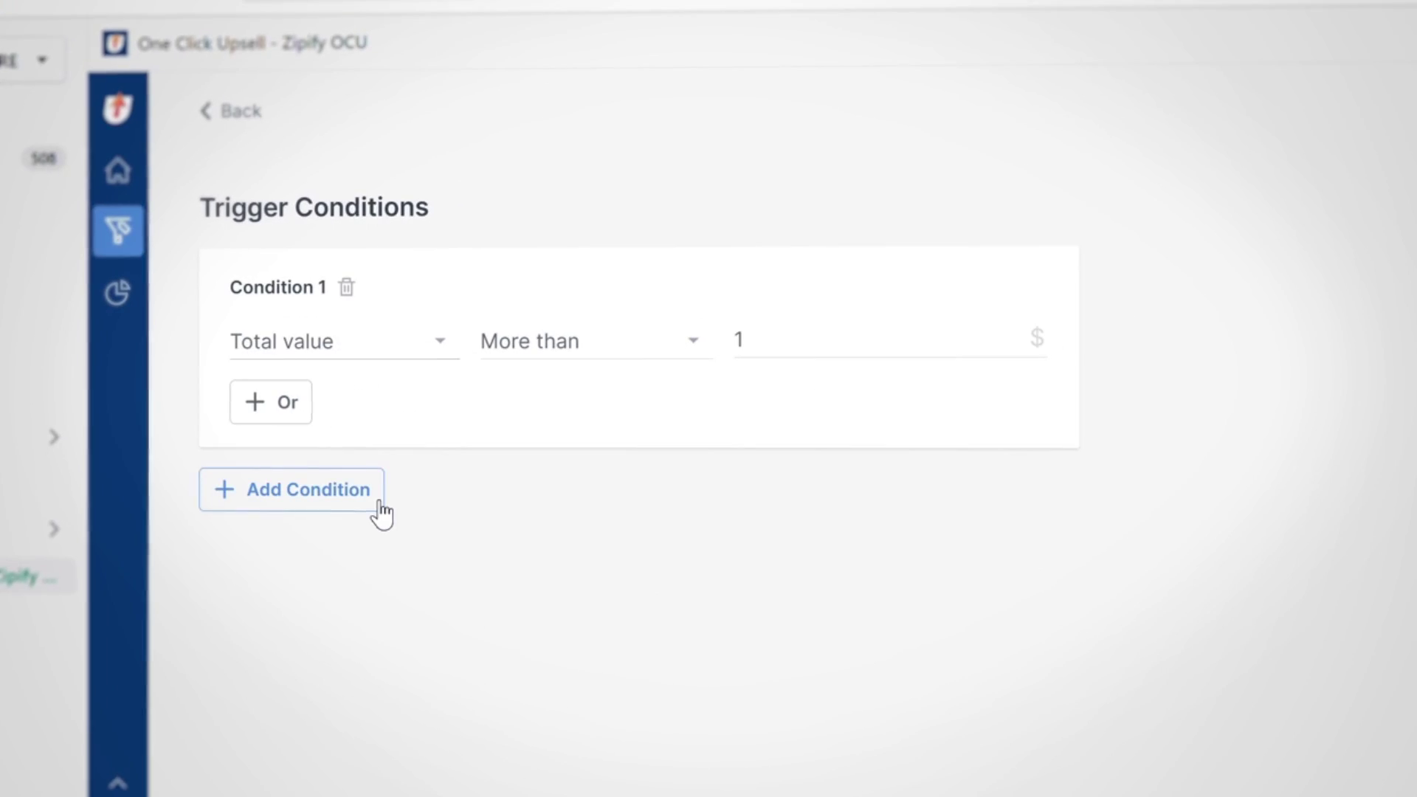
- Replace the Total value amount of 1 with 600 $
click(738, 351)
double_click(738, 345)
text(600)
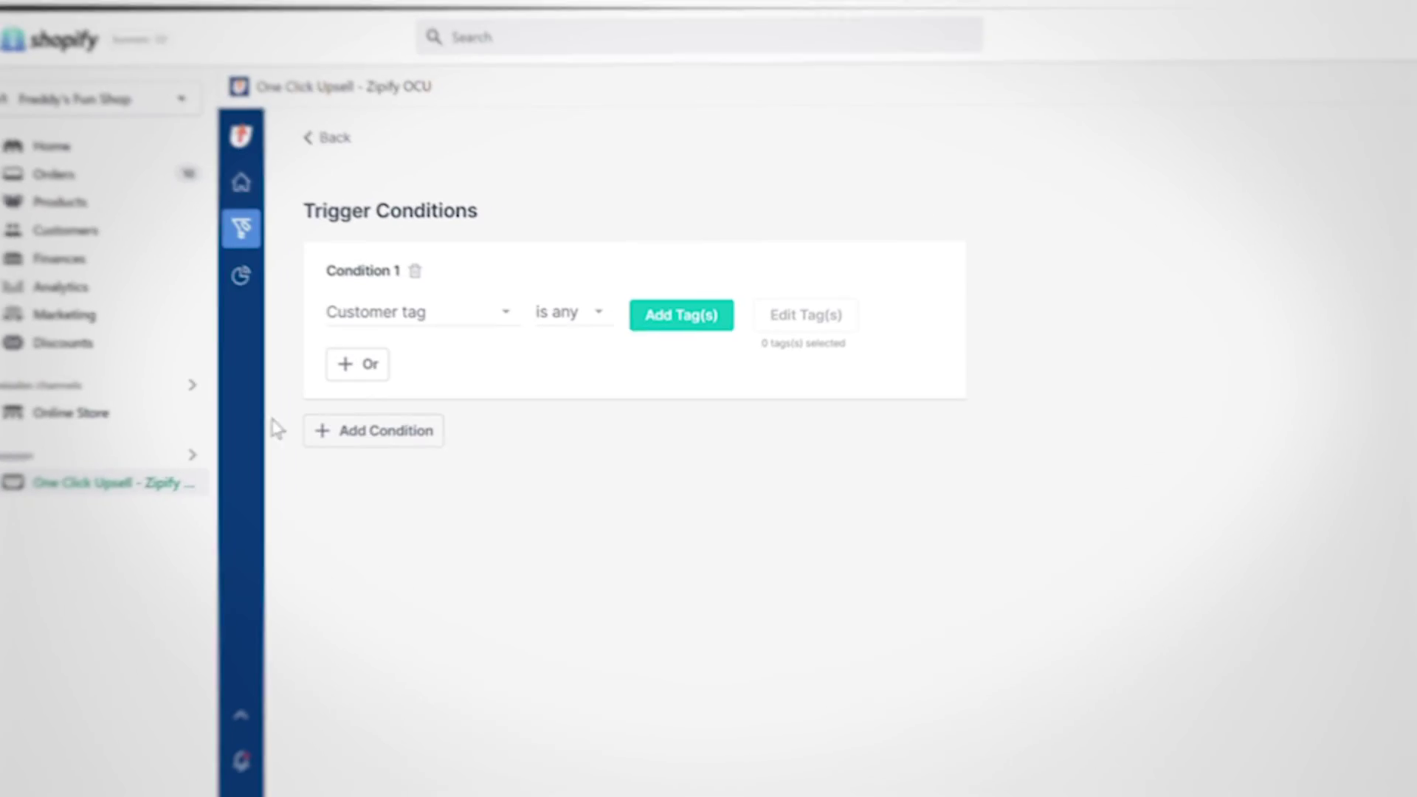
- Add the MVP tag to the test customer beside Books and save the customer
click(92, 233)
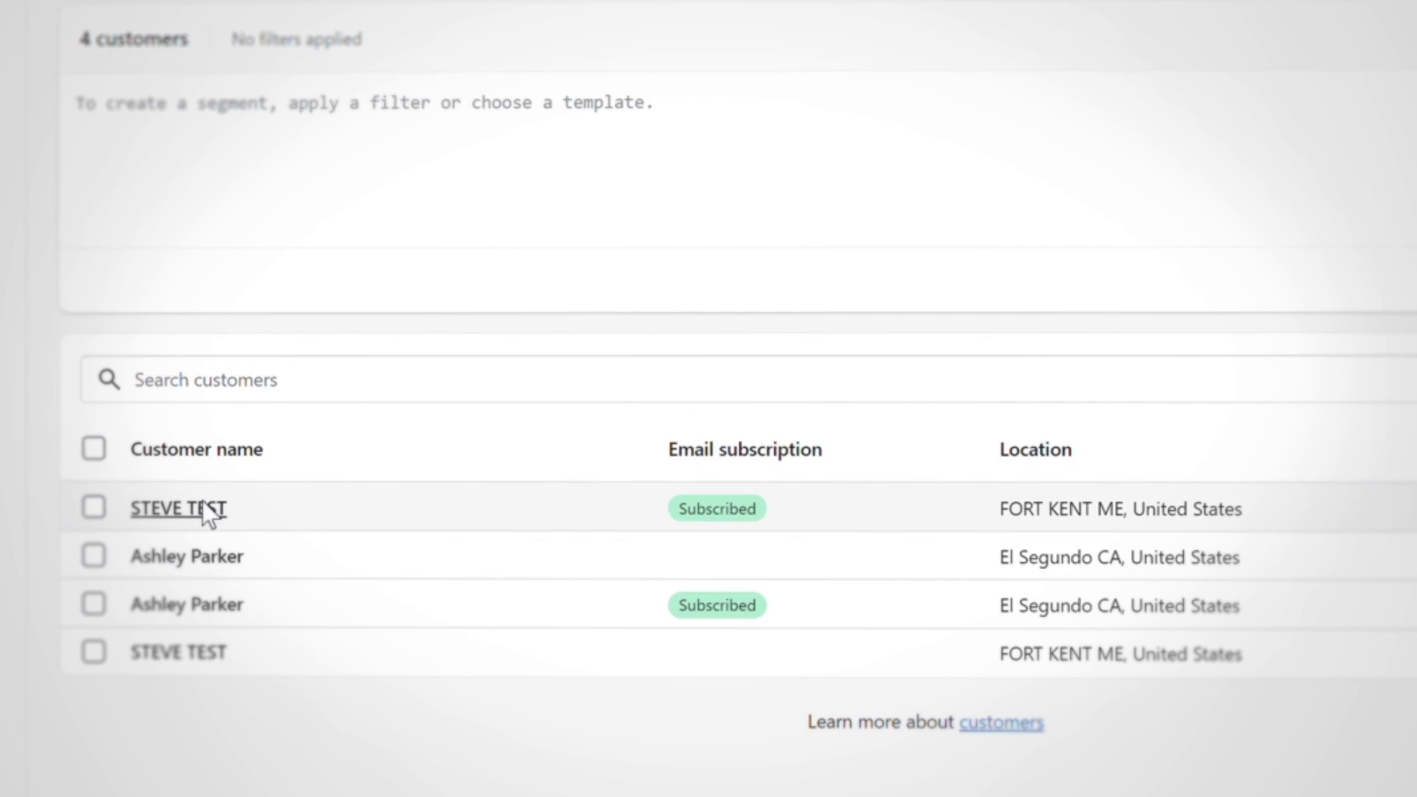
click(209, 513)
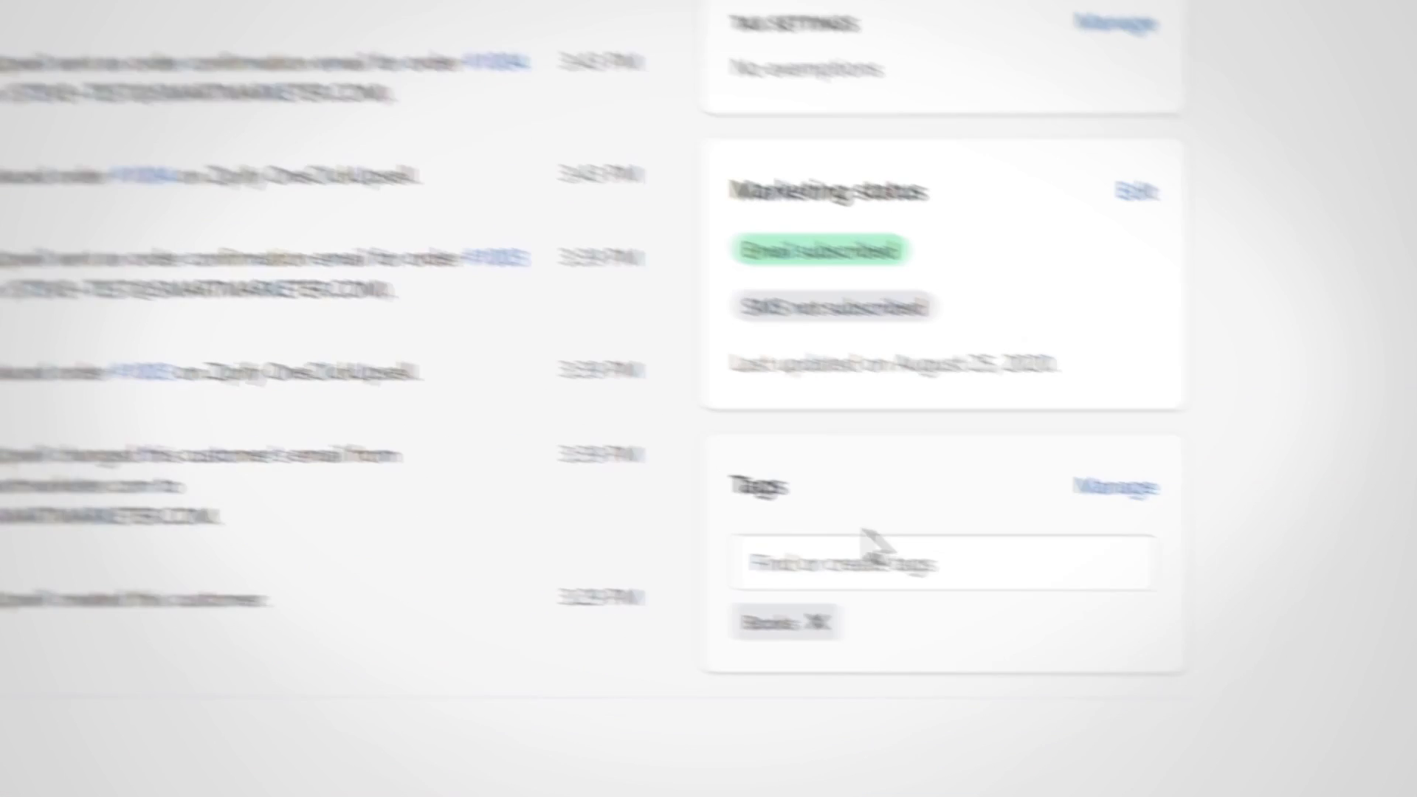
click(871, 546)
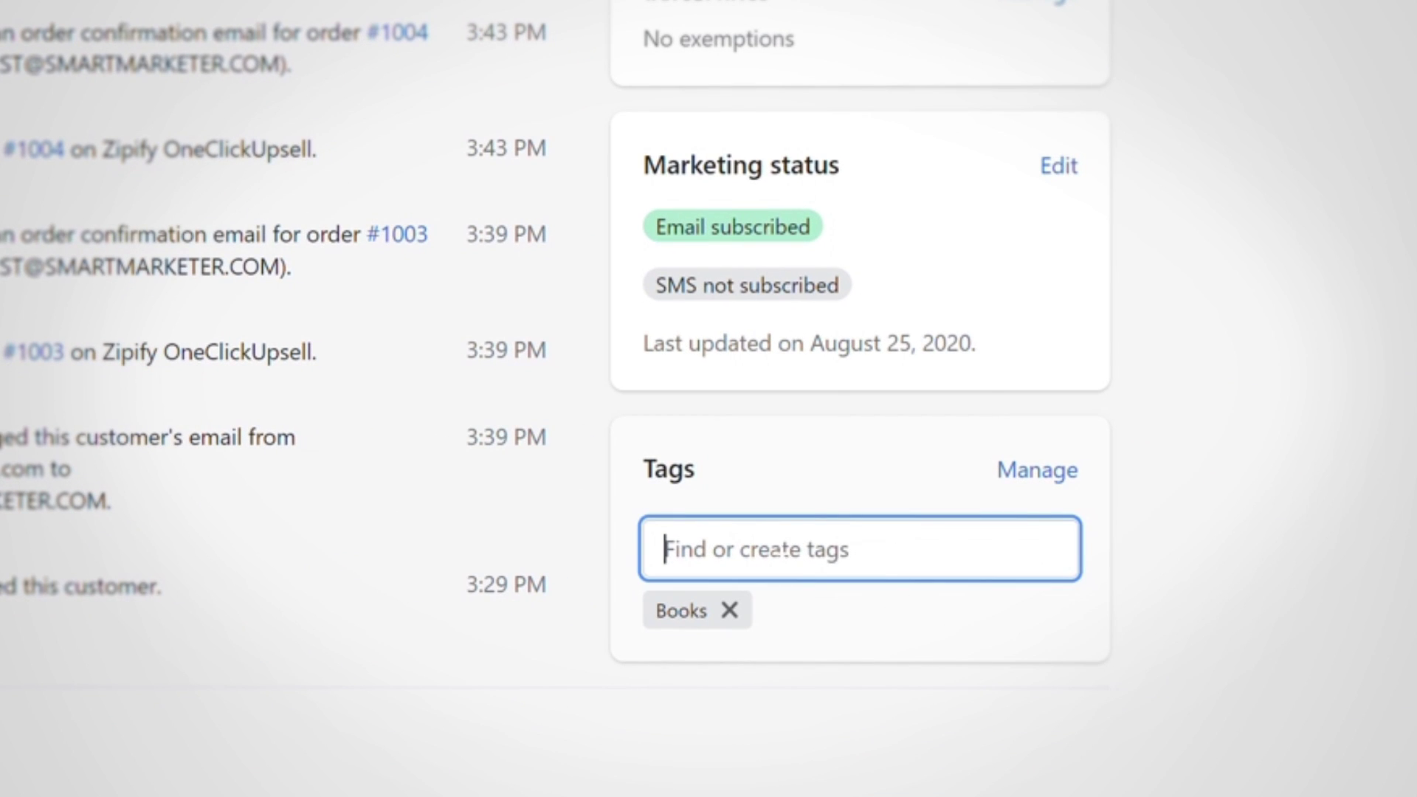
text(MVP)
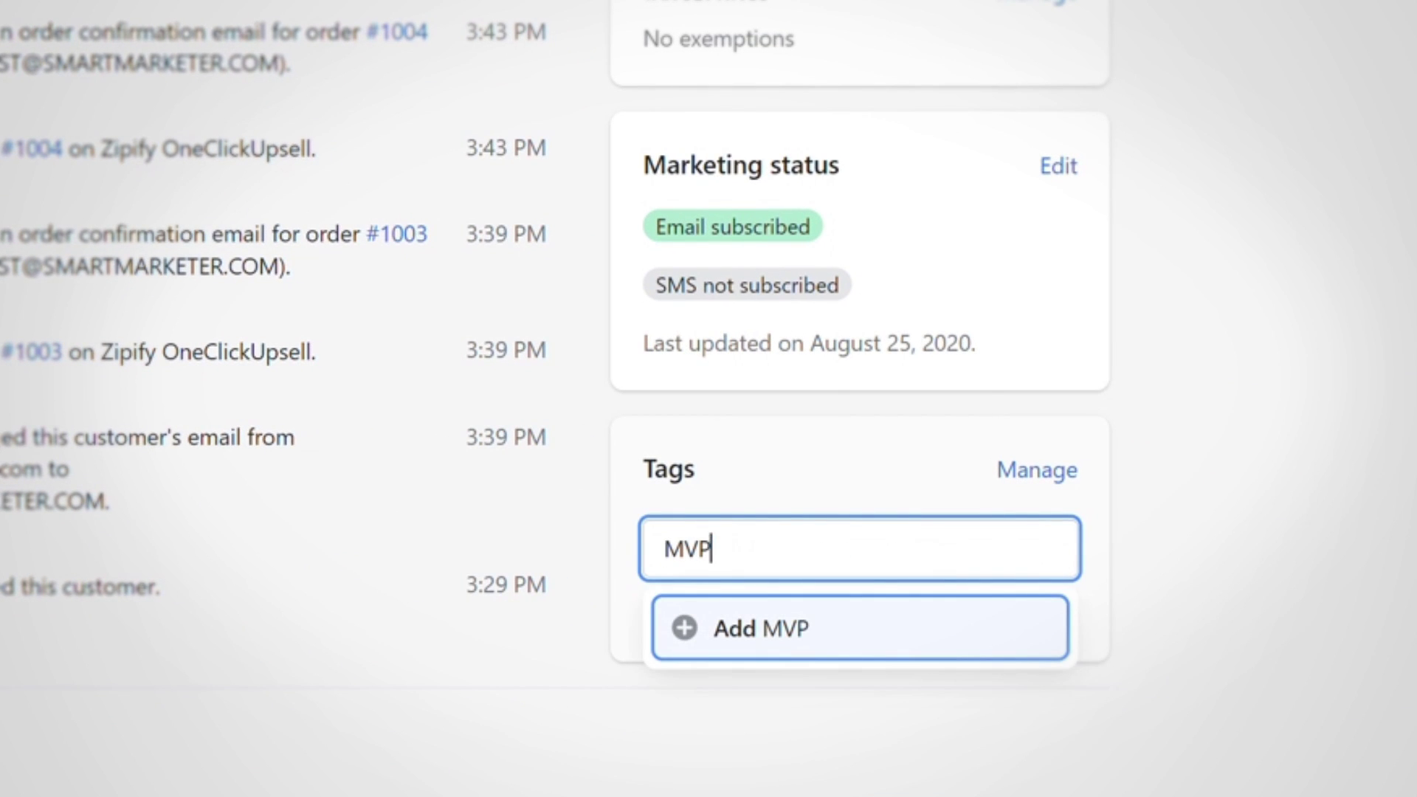
click(796, 627)
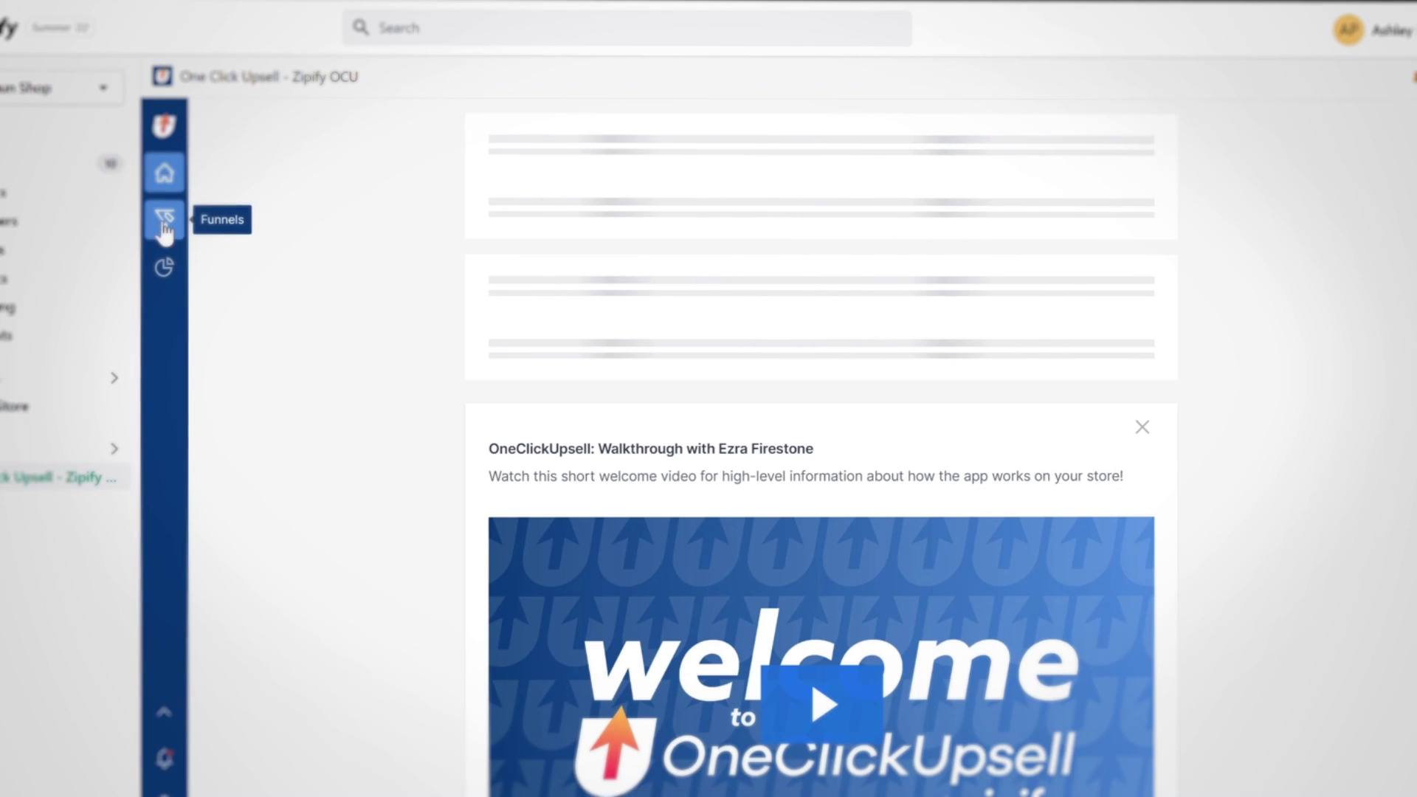
click(164, 220)
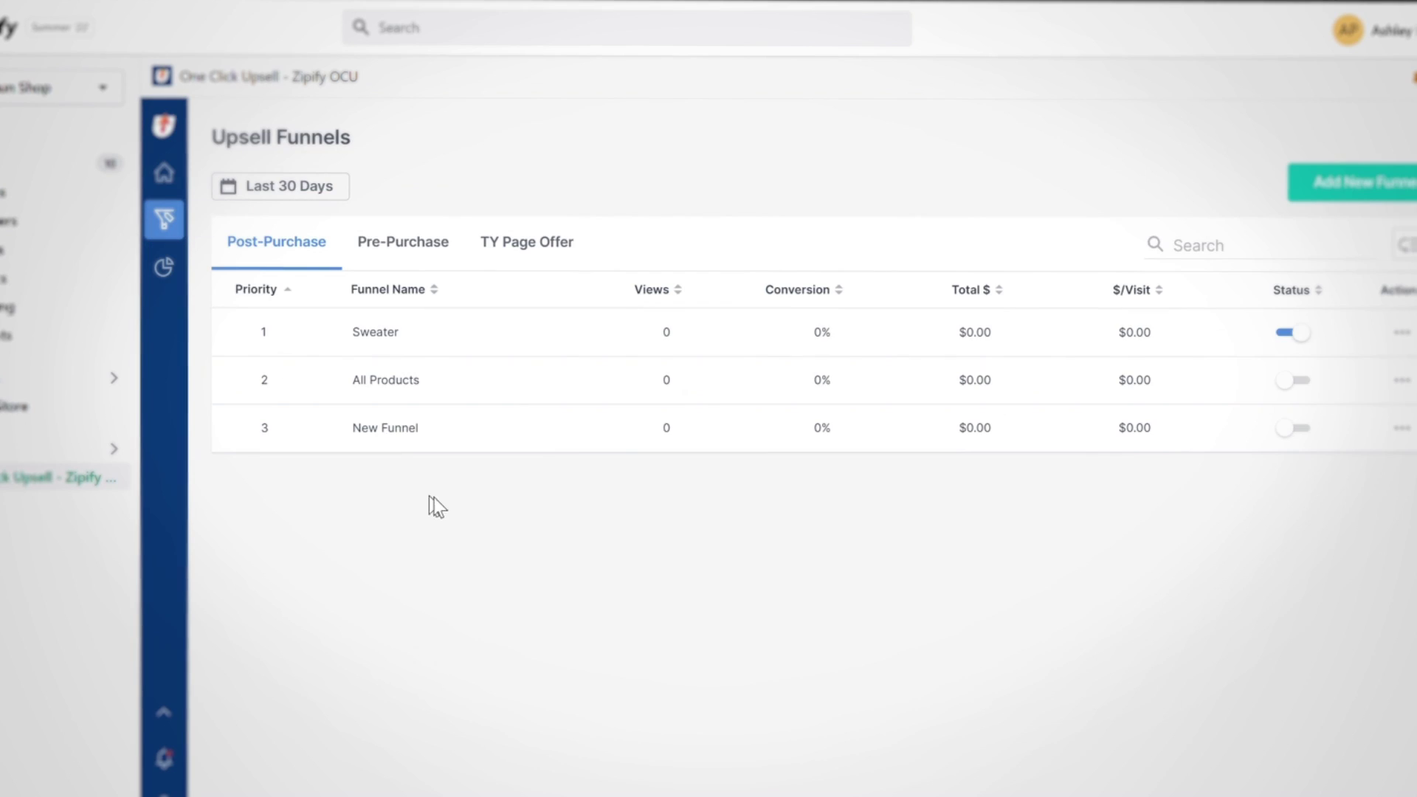
- In New Funnel's triggers, set Condition 1 to Customer tag with MVP selected
click(397, 434)
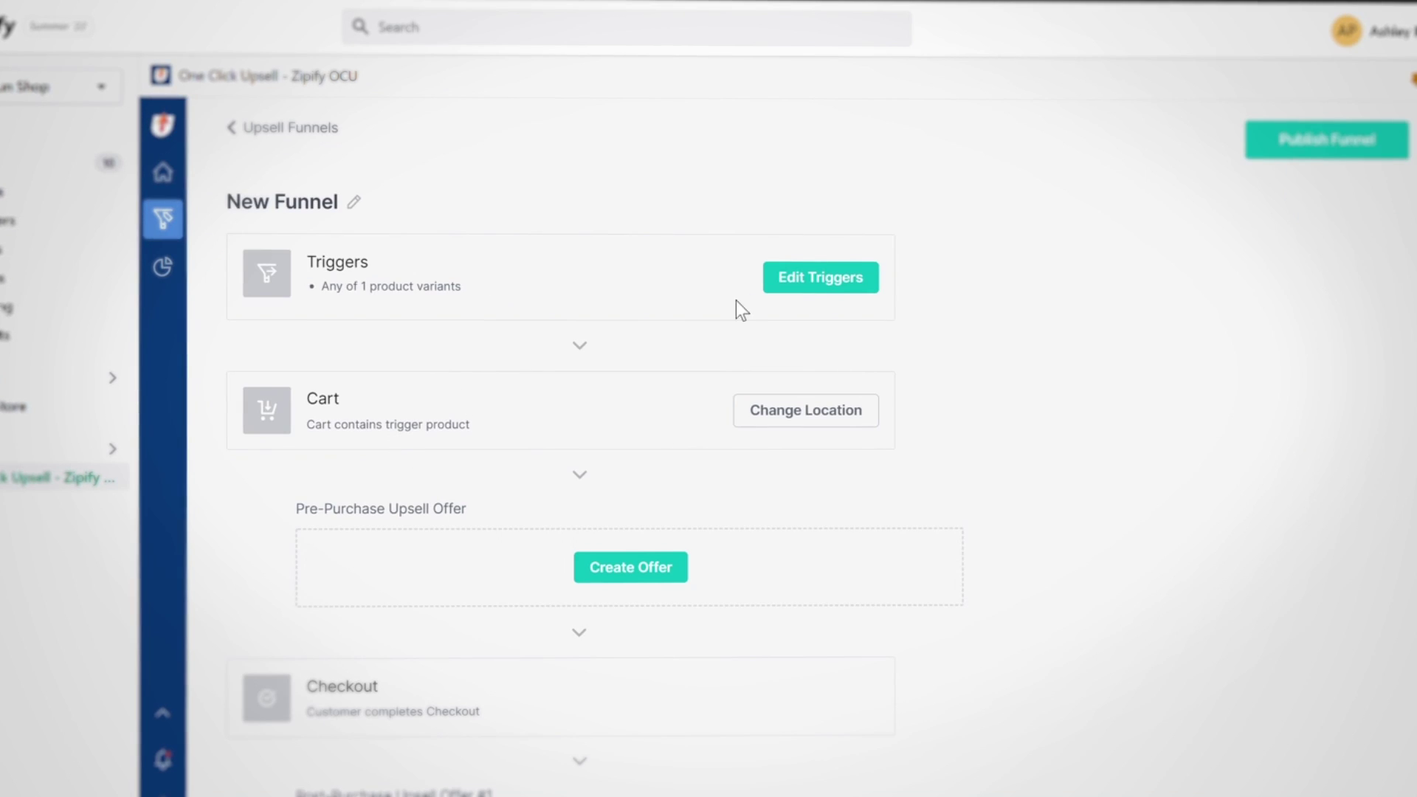
click(794, 285)
click(399, 314)
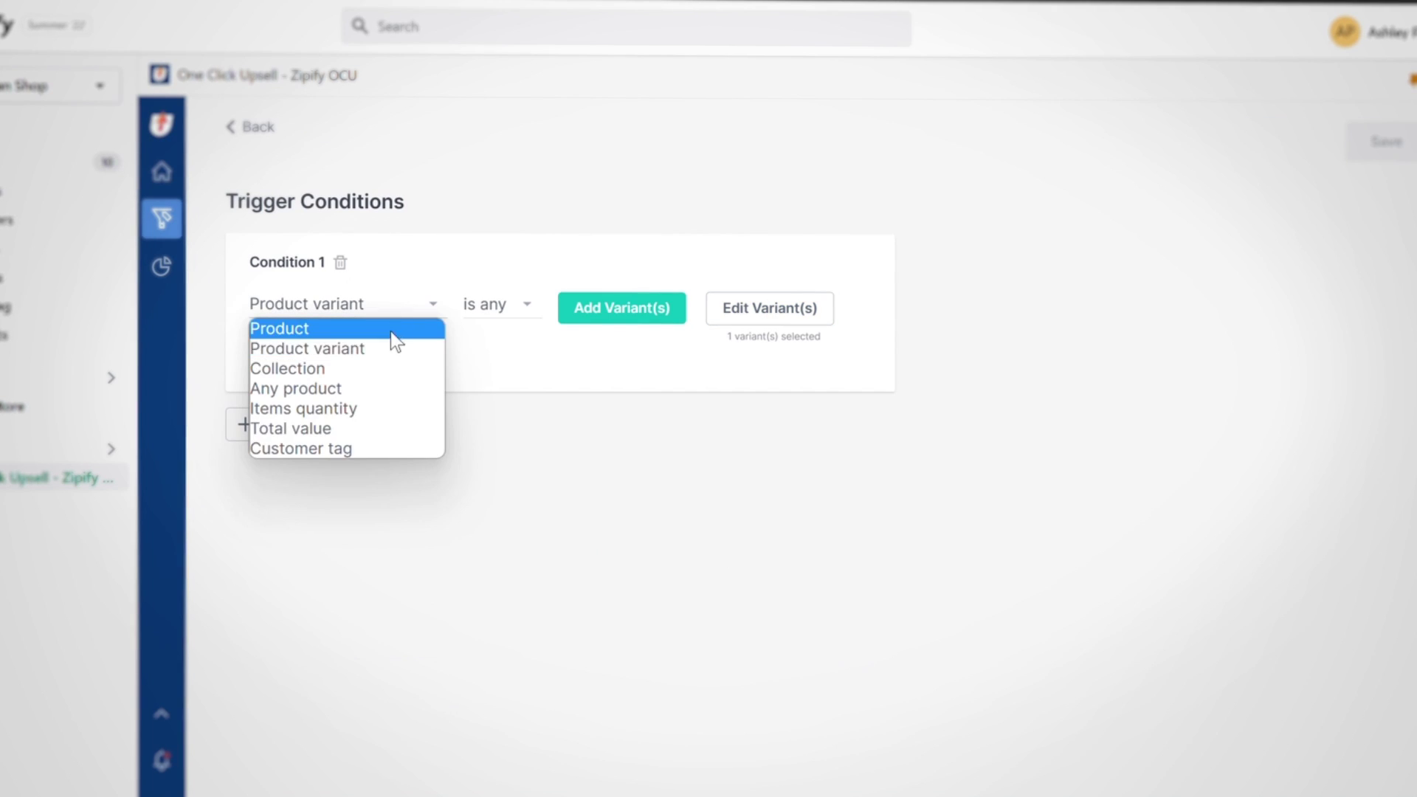
click(356, 449)
click(614, 317)
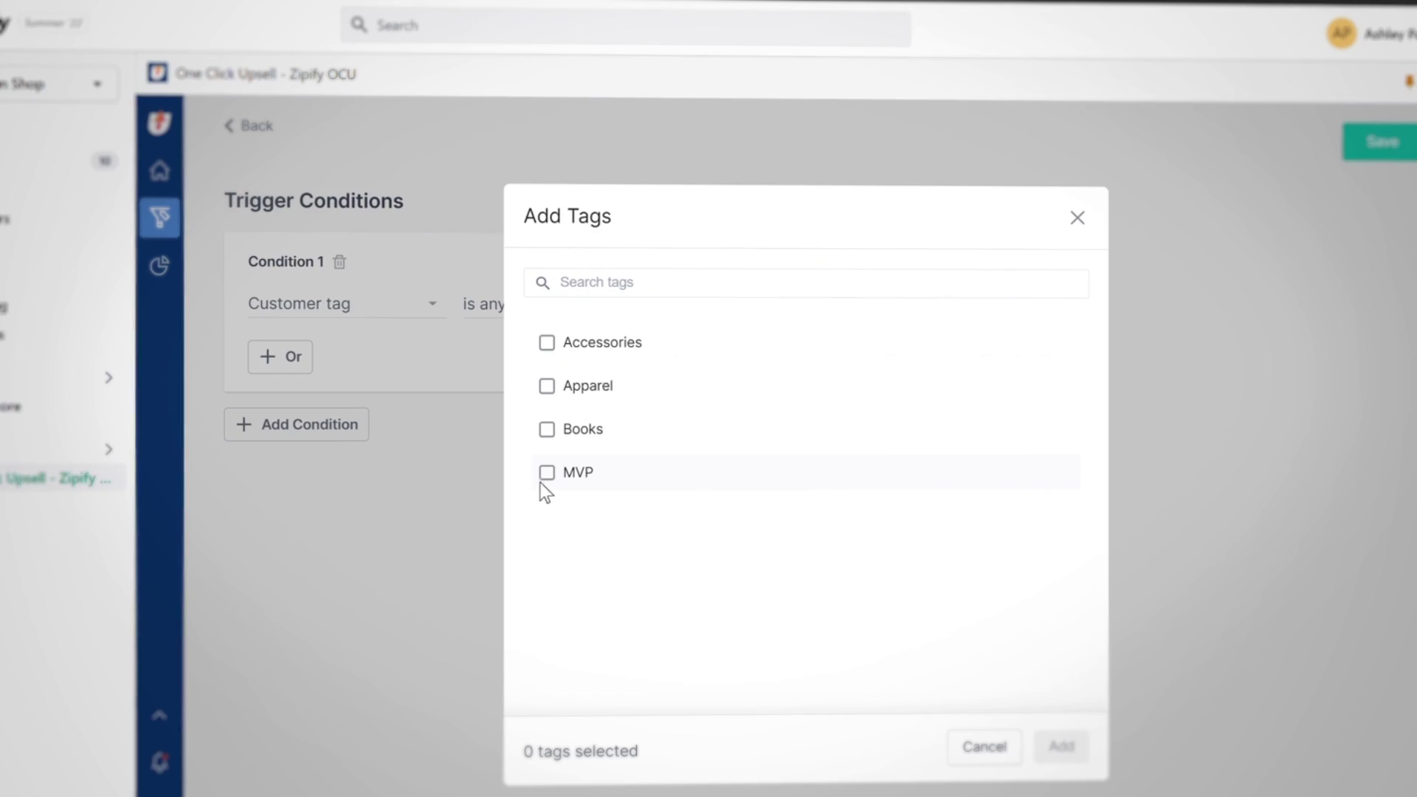
click(547, 473)
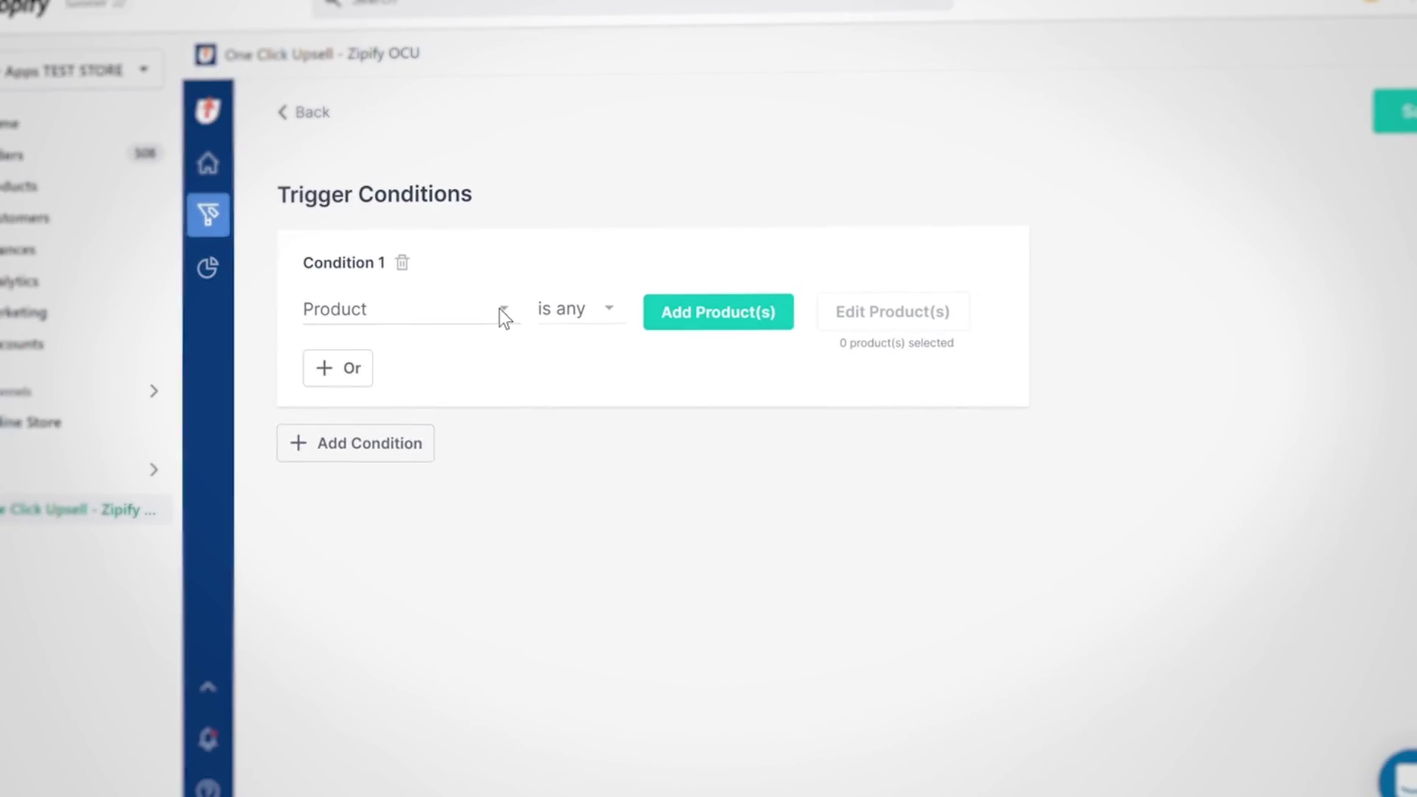
click(500, 310)
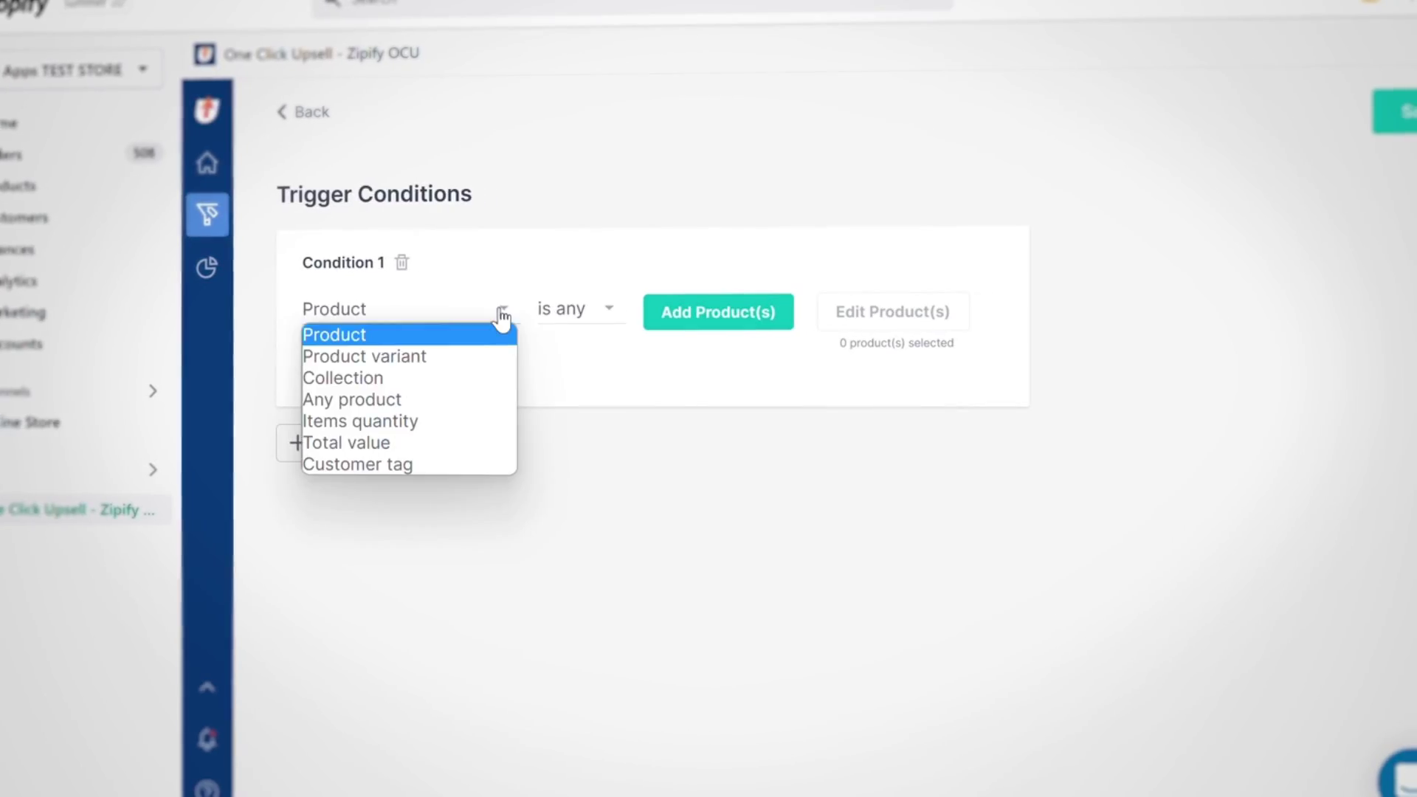
- Set Condition 1 to the Handheld Gaming Devices collection
click(458, 379)
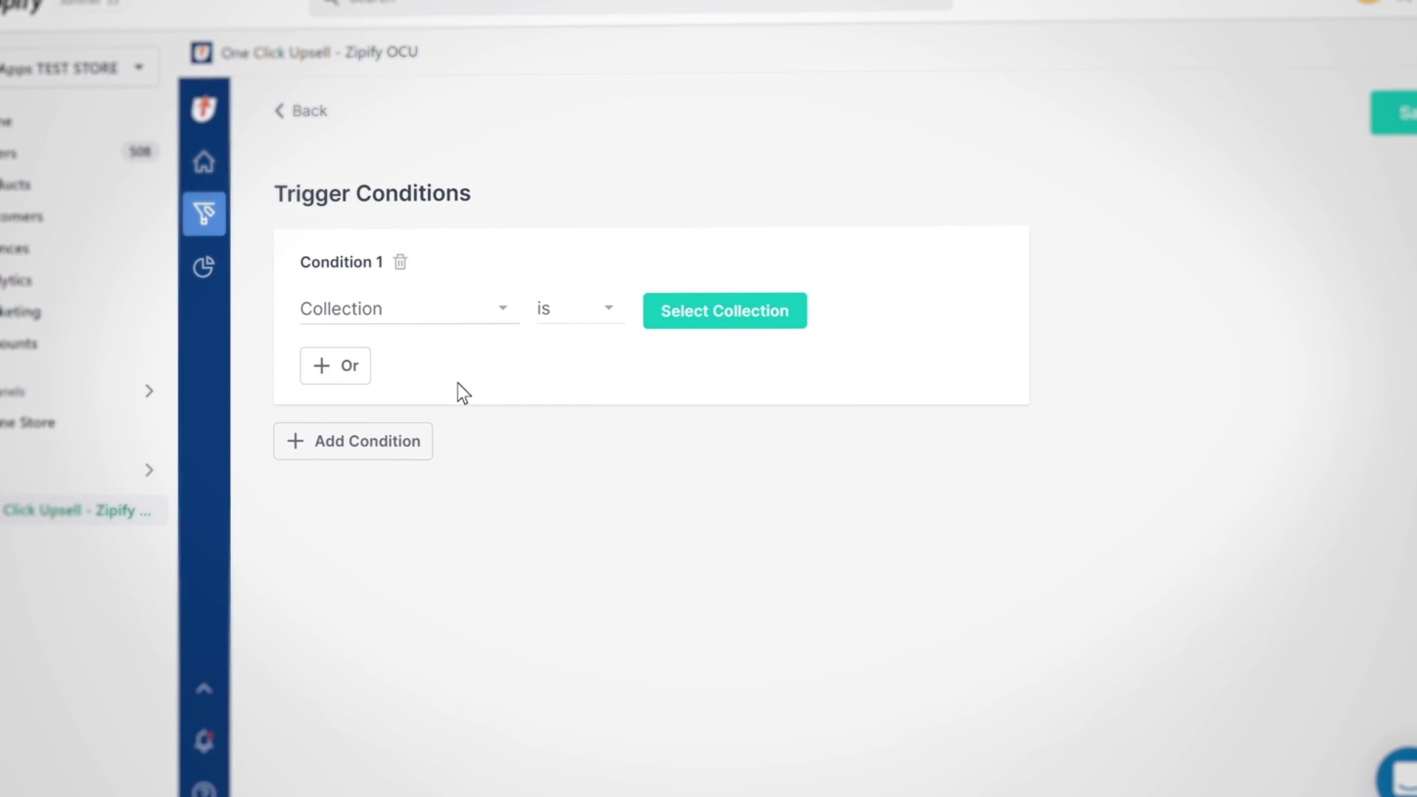
click(710, 319)
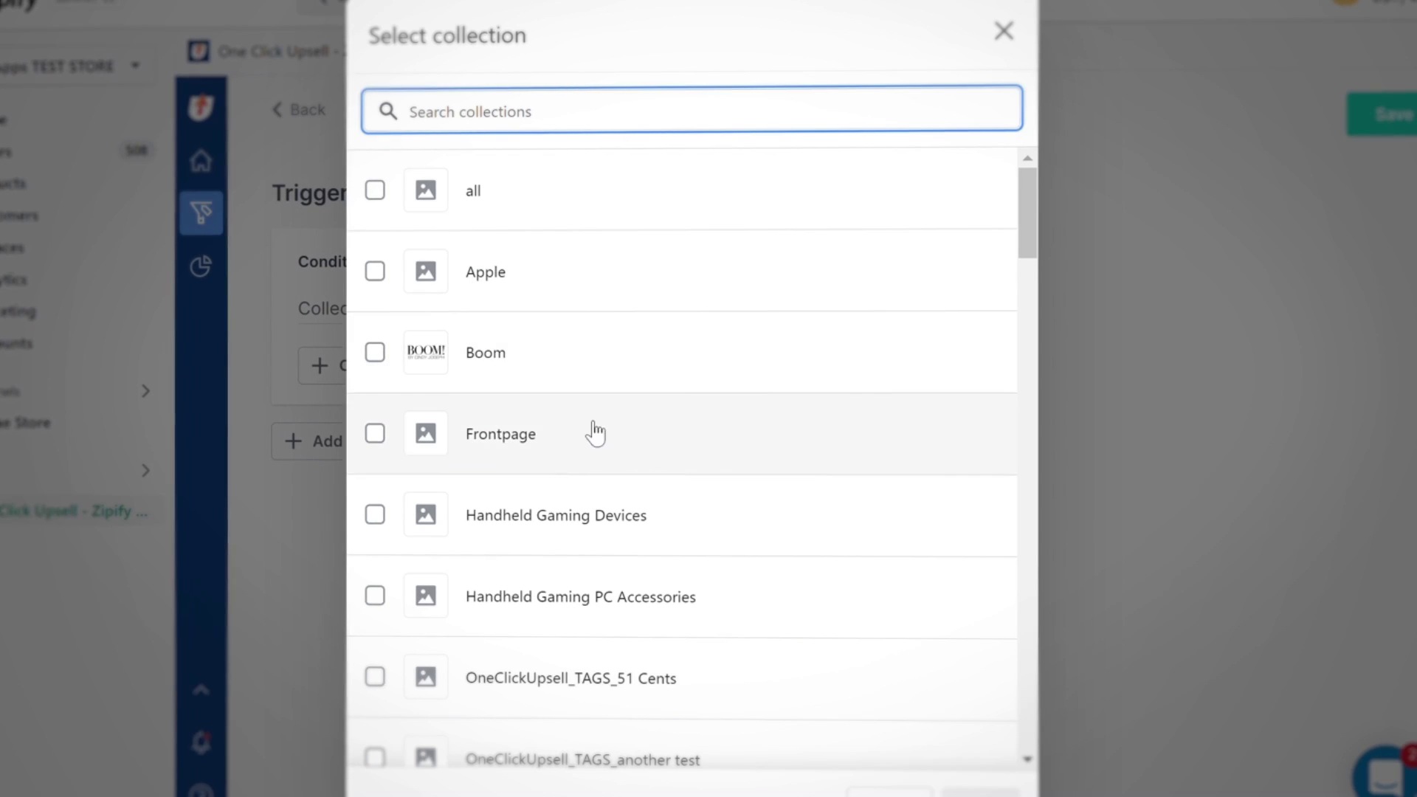
click(531, 515)
click(980, 793)
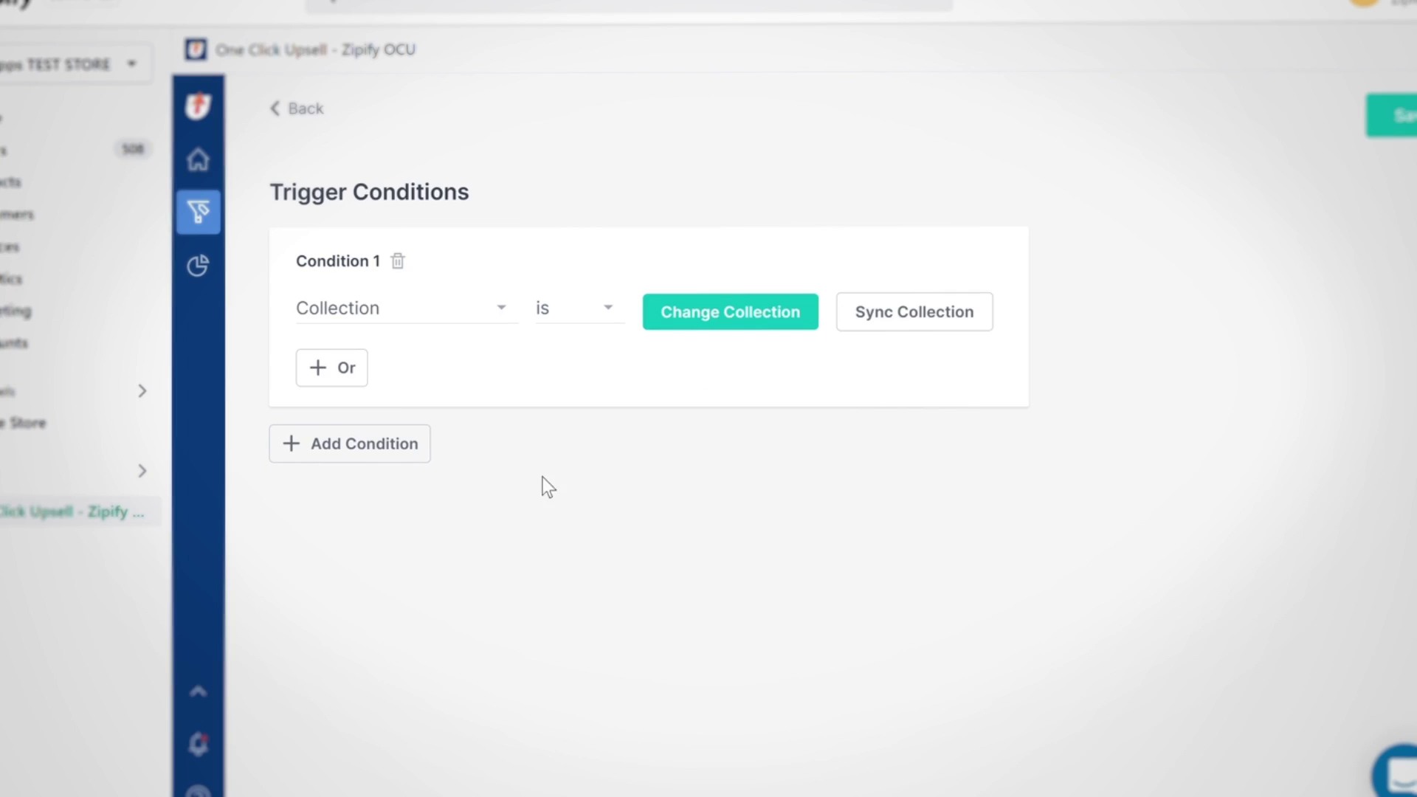
- Add an Or Collection condition using Handheld Gaming PC Accessories
click(353, 369)
click(401, 453)
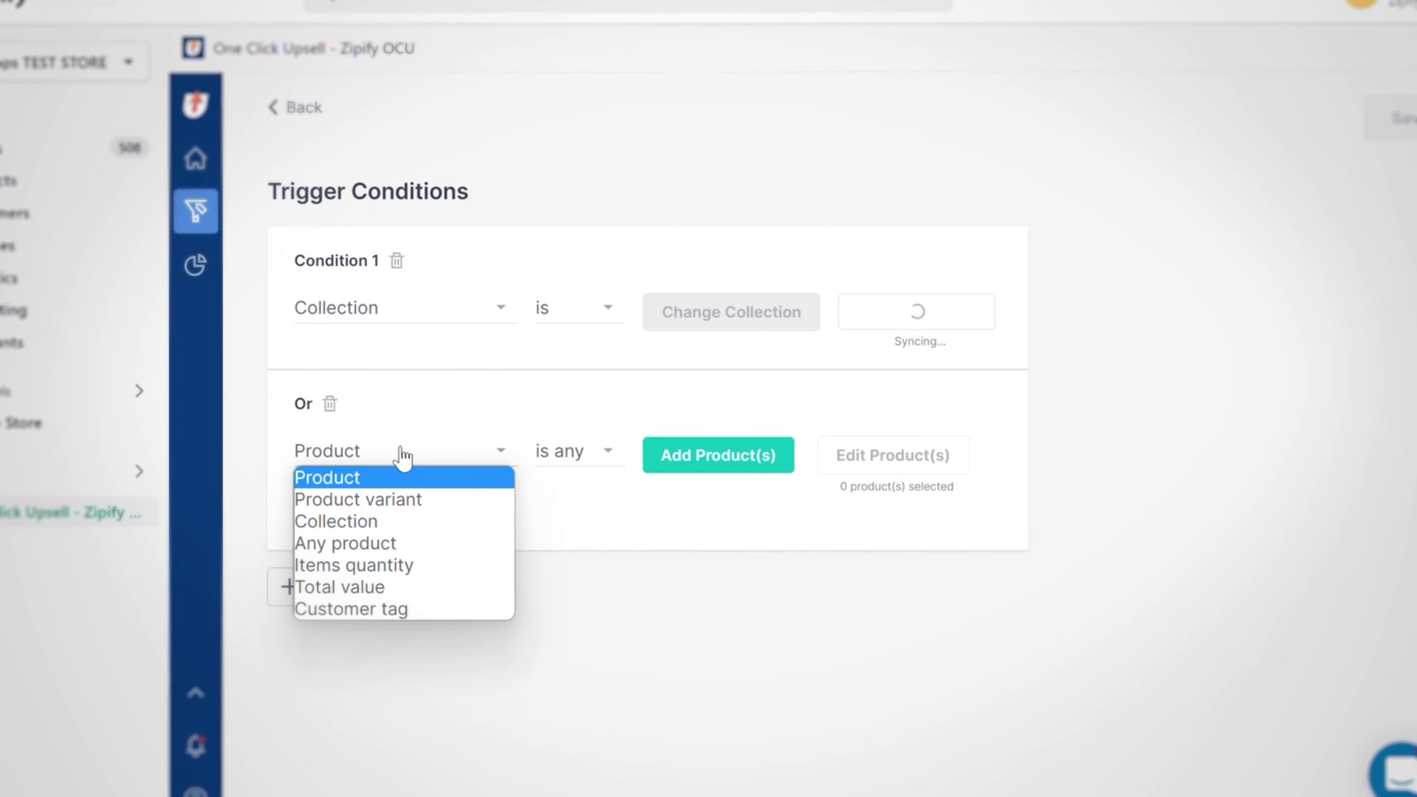
click(384, 519)
click(720, 468)
click(383, 604)
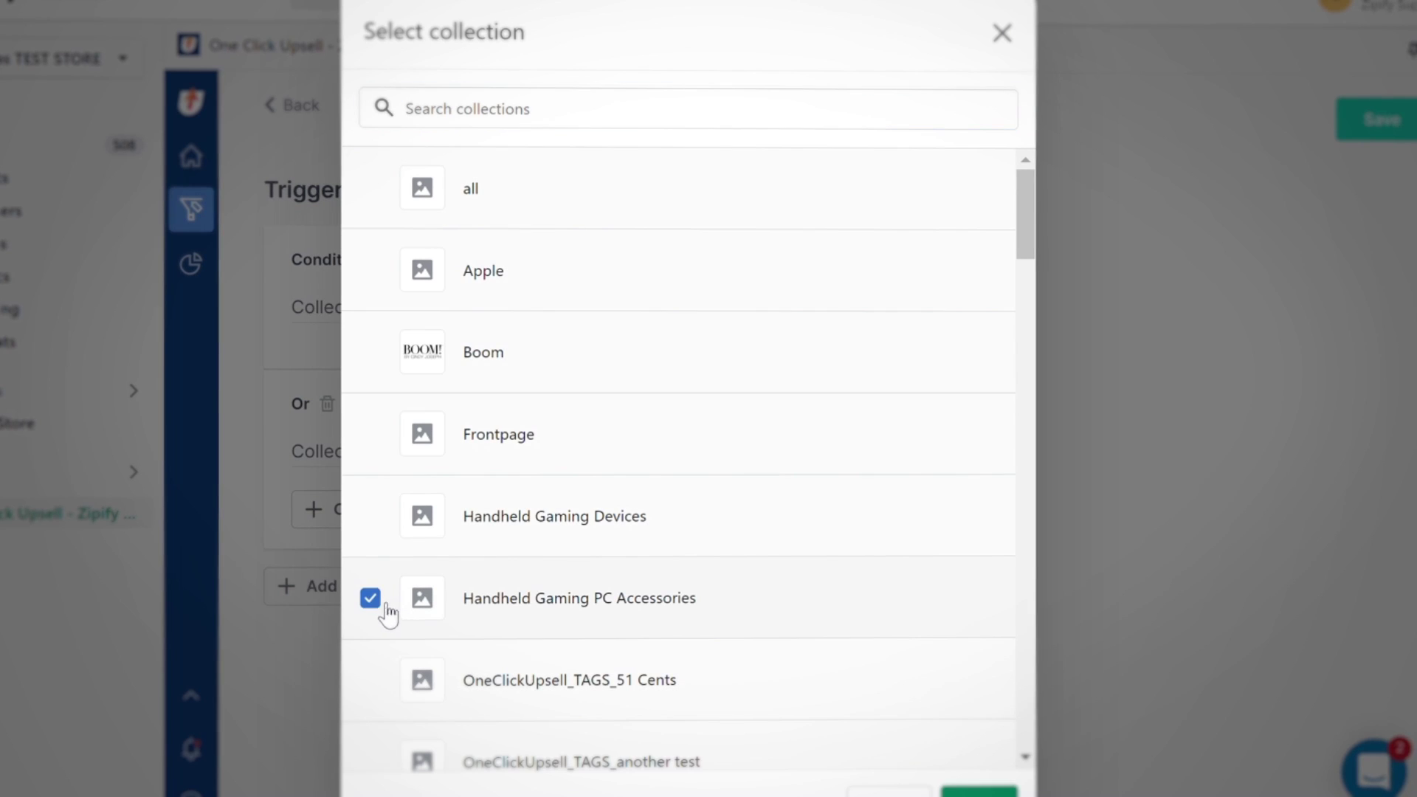
click(979, 789)
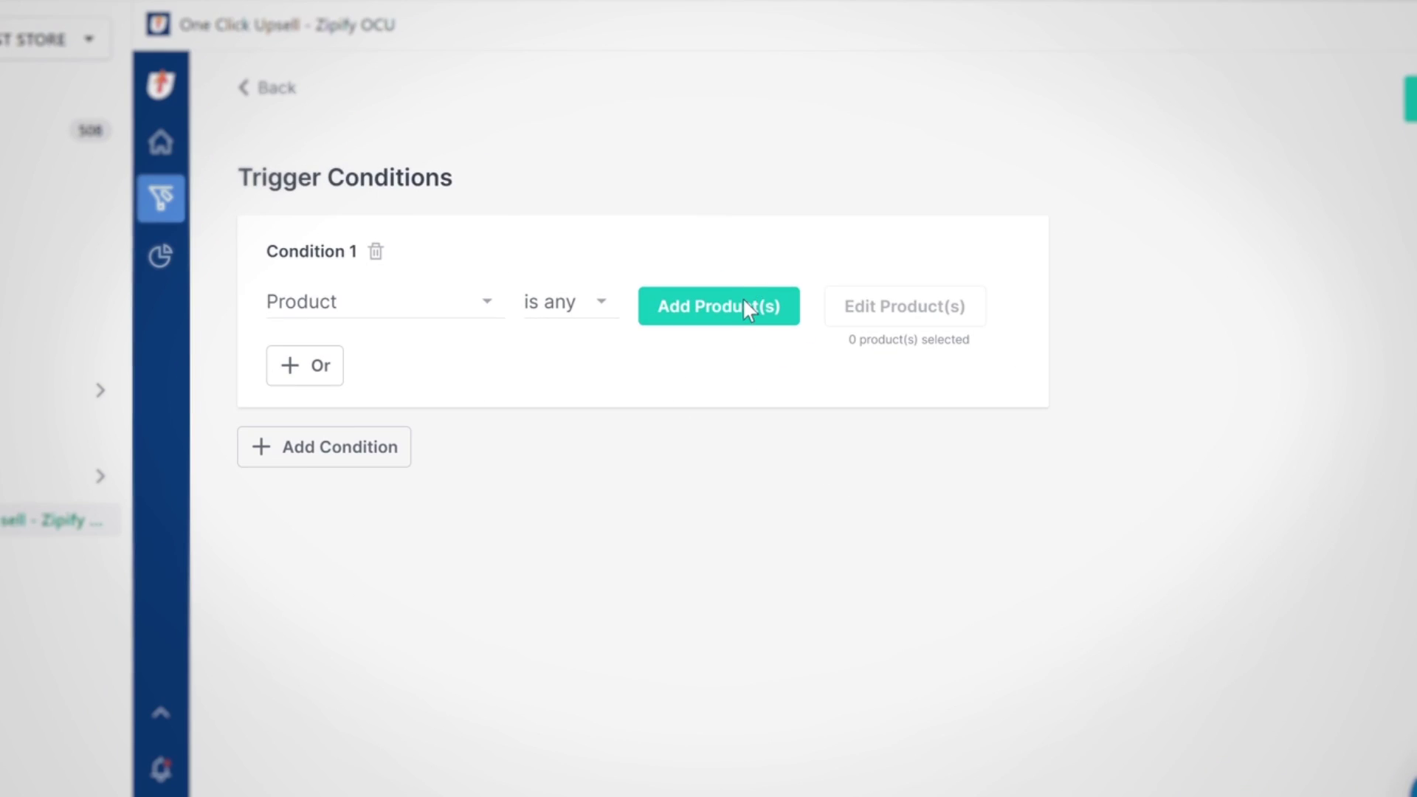
- Select Trigger Product - Handheld Gaming PC as the product for Condition 1
click(742, 298)
scroll(743, 313, down, 15)
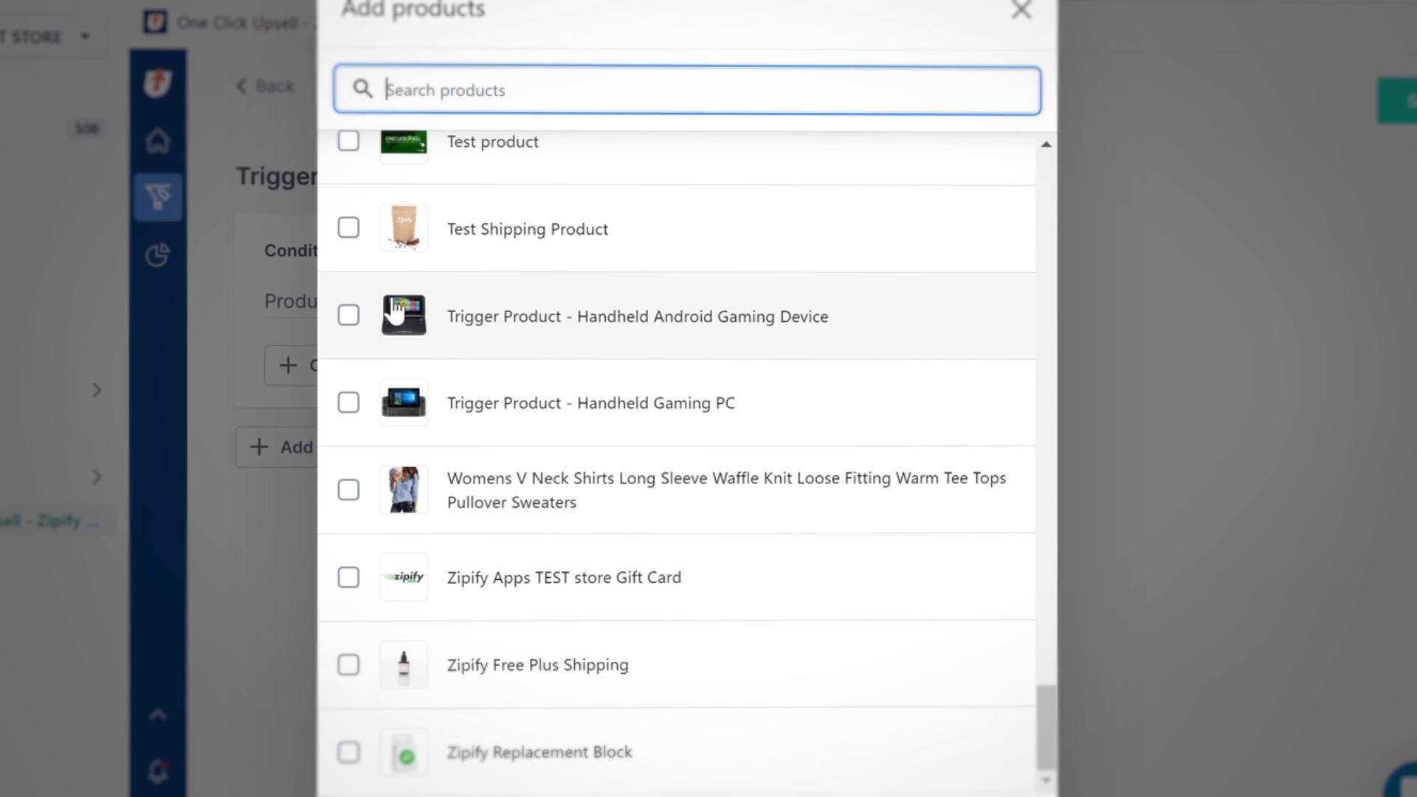
click(347, 403)
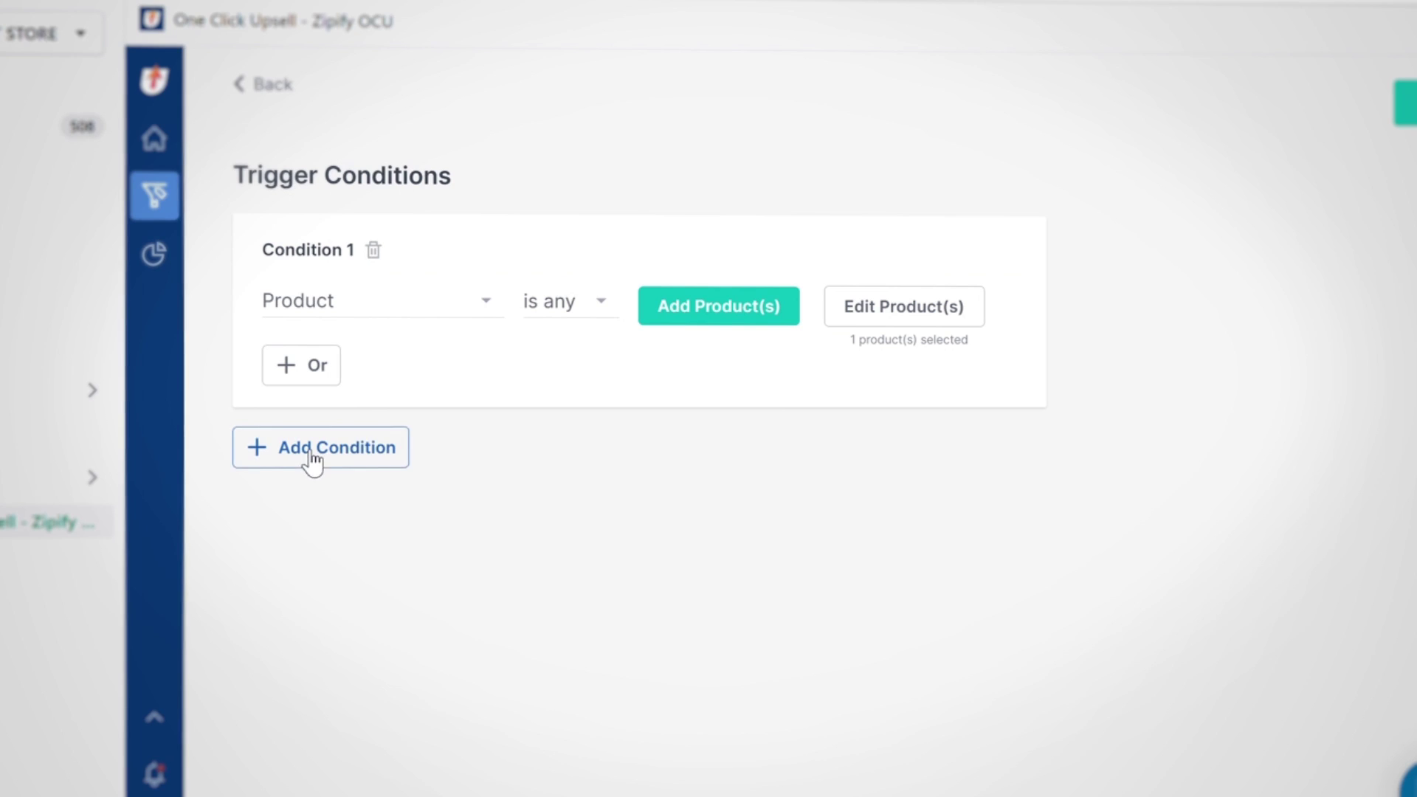
- Add an AND Condition 2 requiring Product B - Carrying Case
click(313, 457)
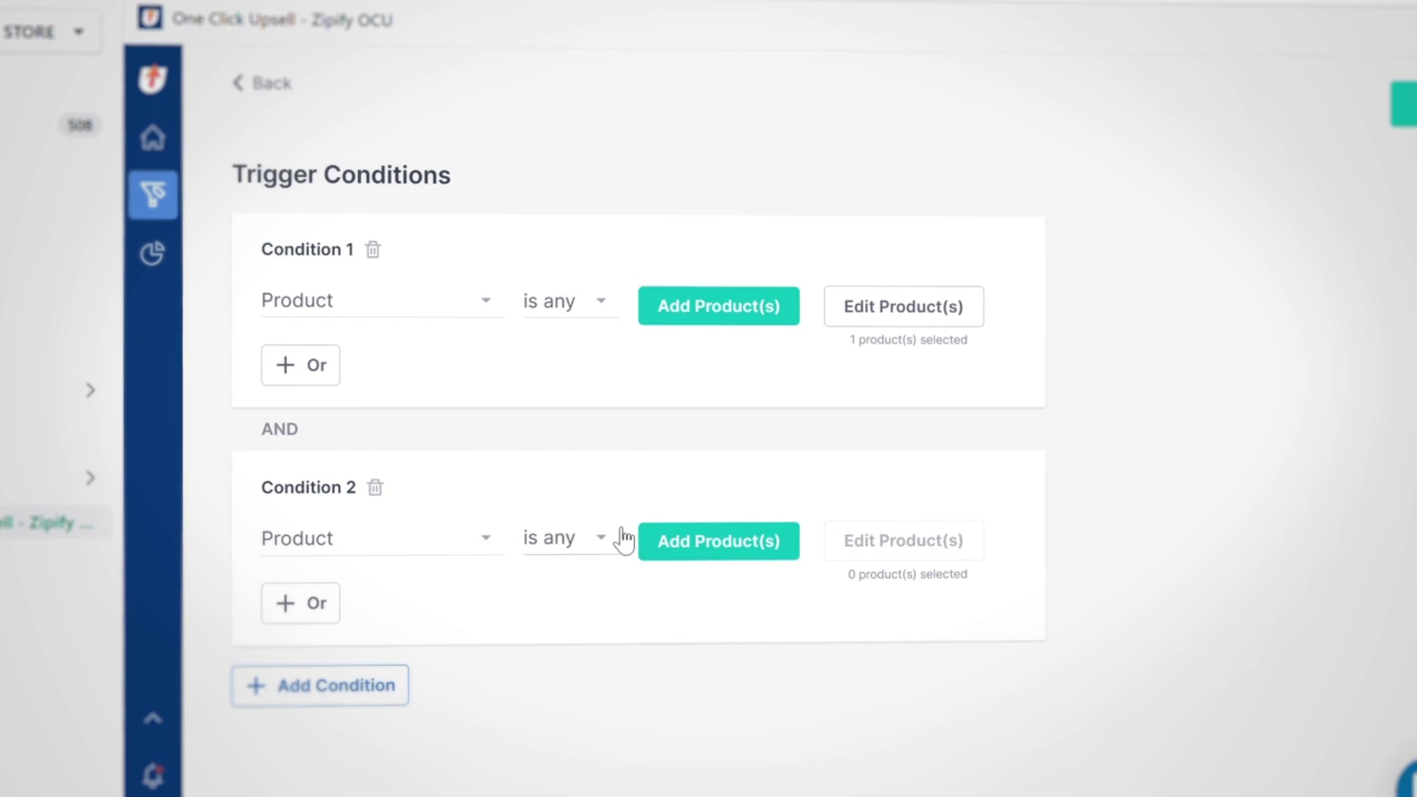
click(667, 540)
scroll(674, 512, down, 2)
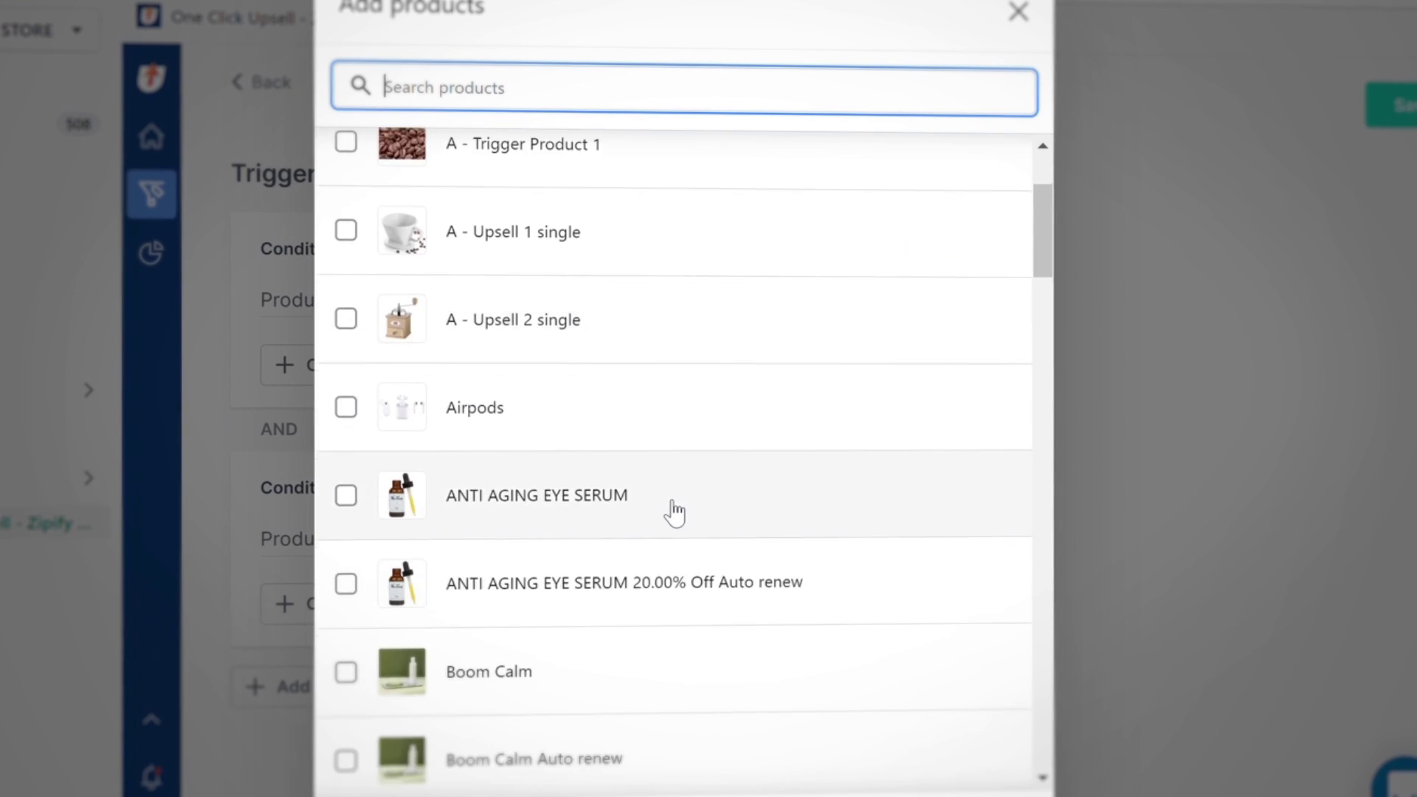
scroll(674, 512, down, 20)
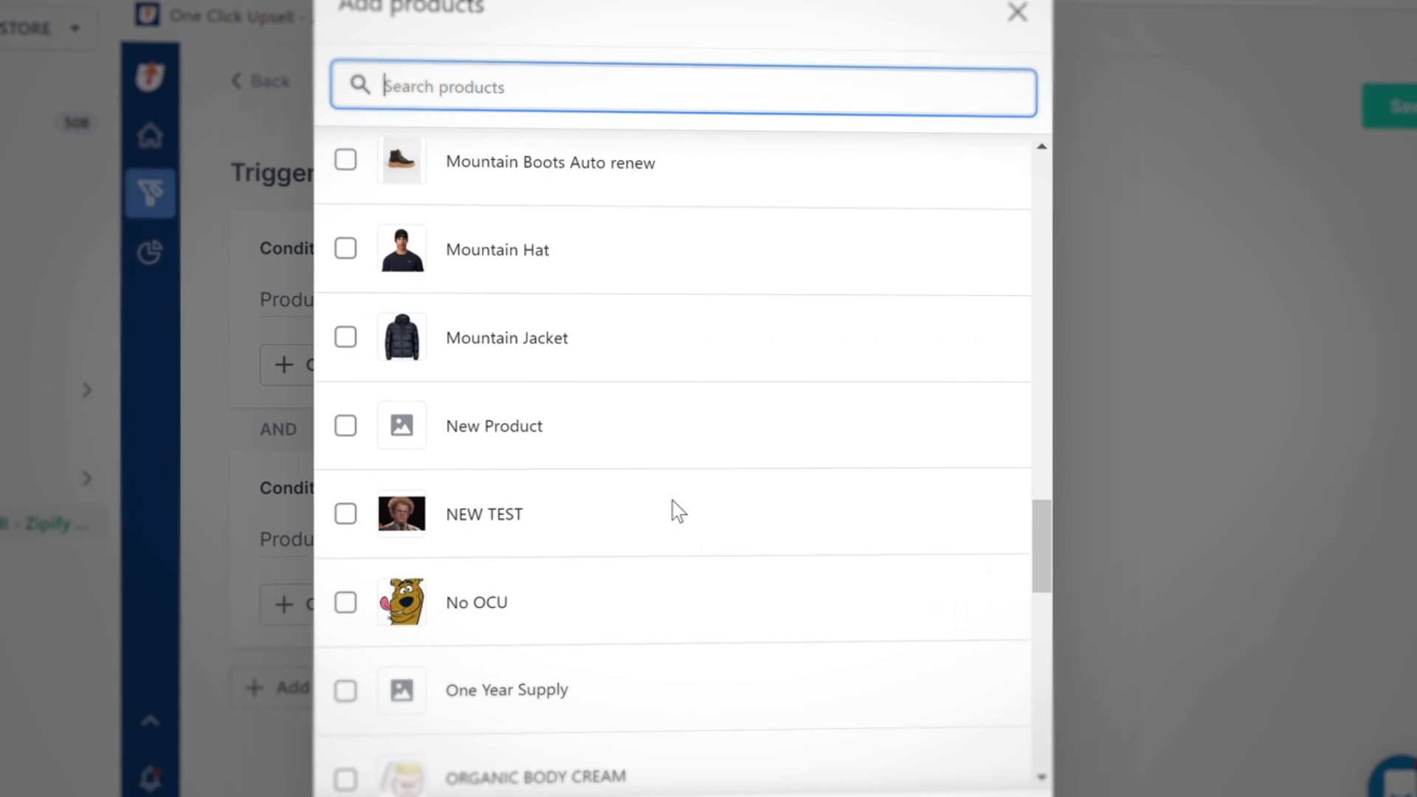
scroll(677, 512, down, 14)
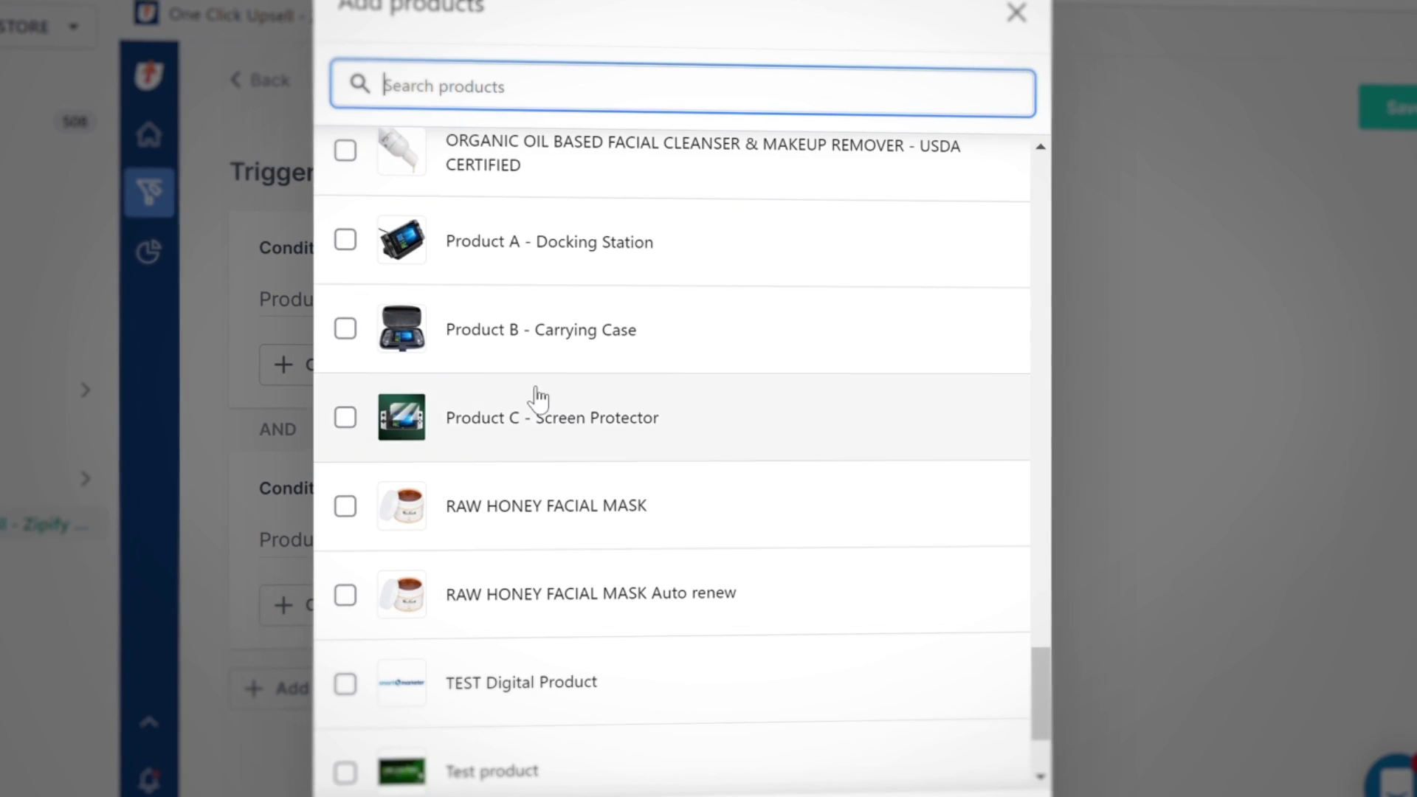
click(346, 329)
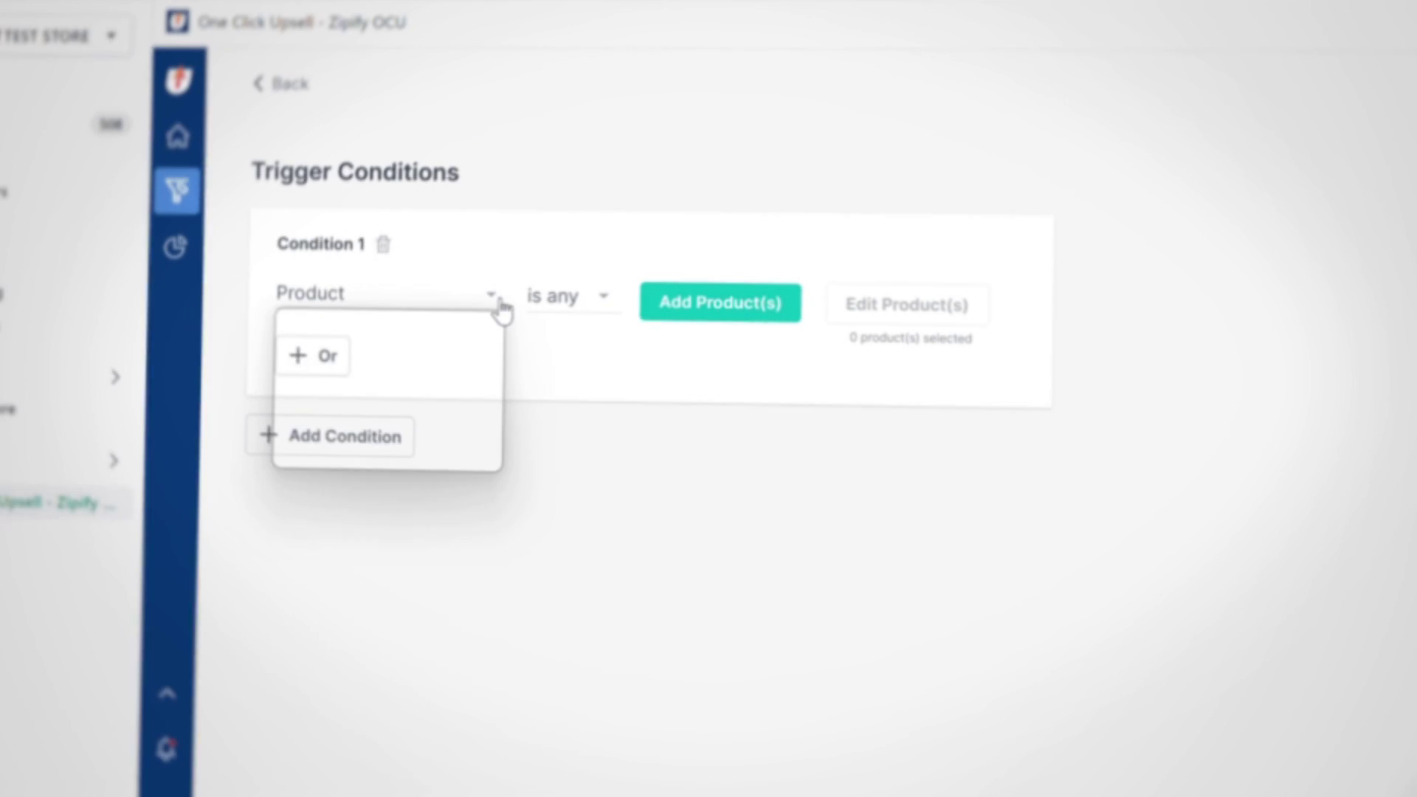
- Base Condition 1 on the Handheld Gaming Devices collection and add a second AND condition
click(465, 376)
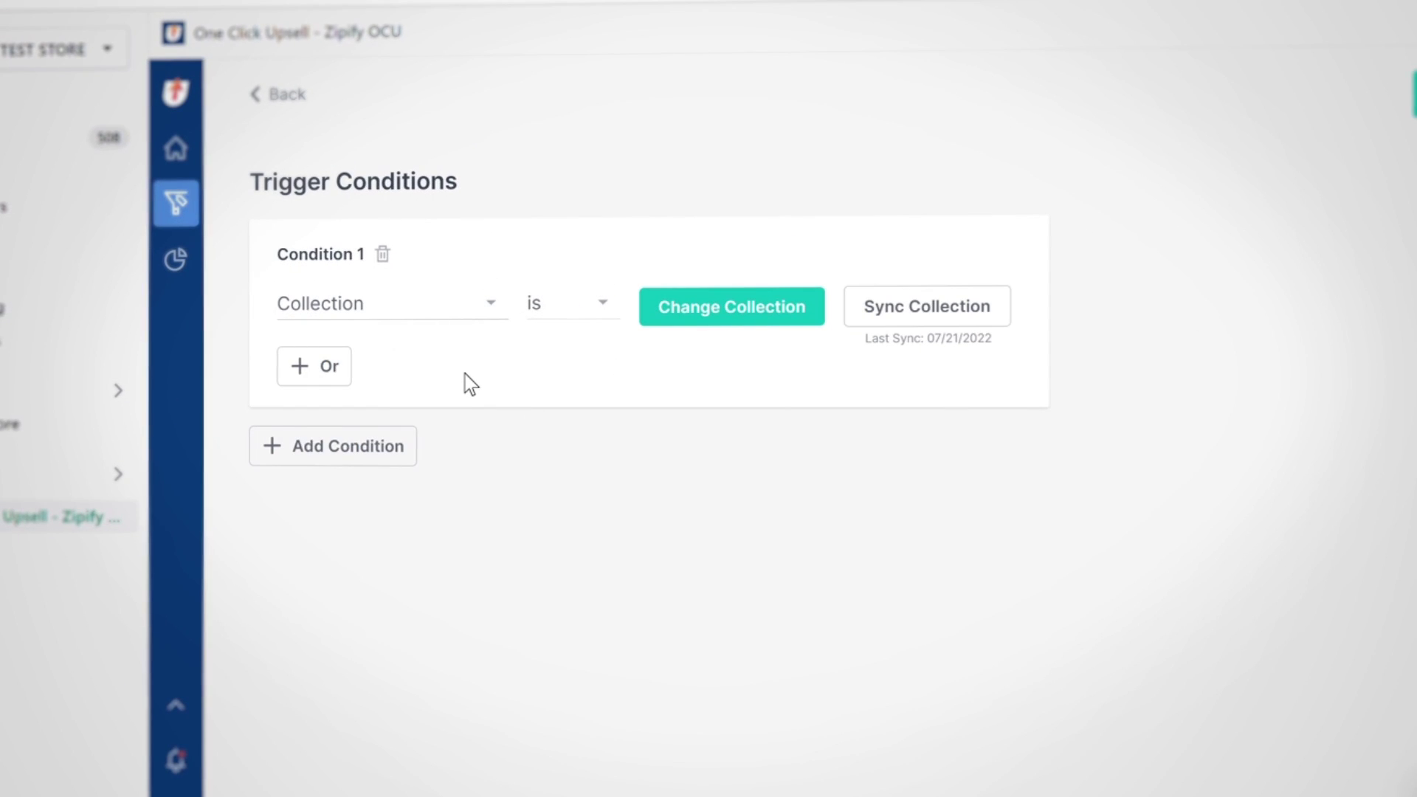
click(661, 313)
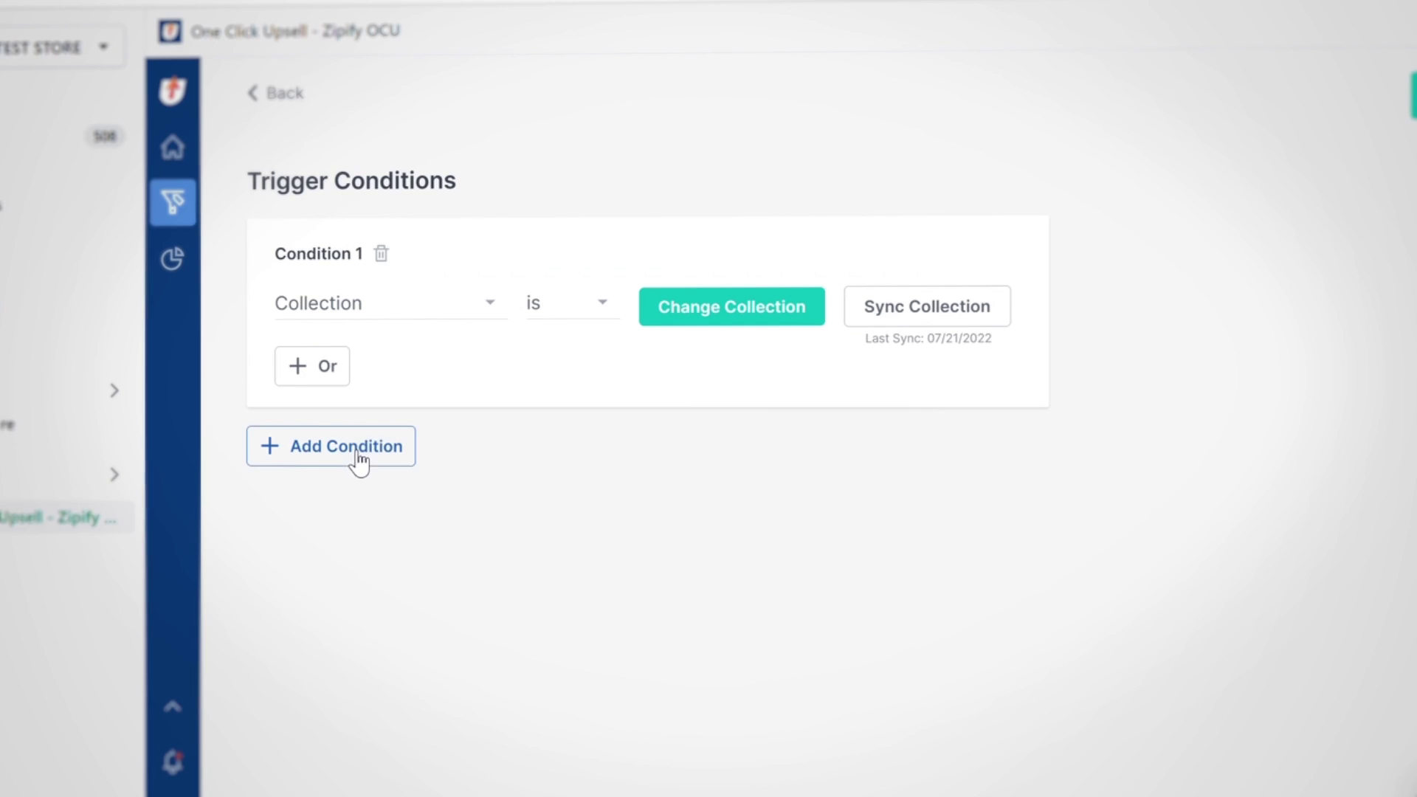
click(354, 453)
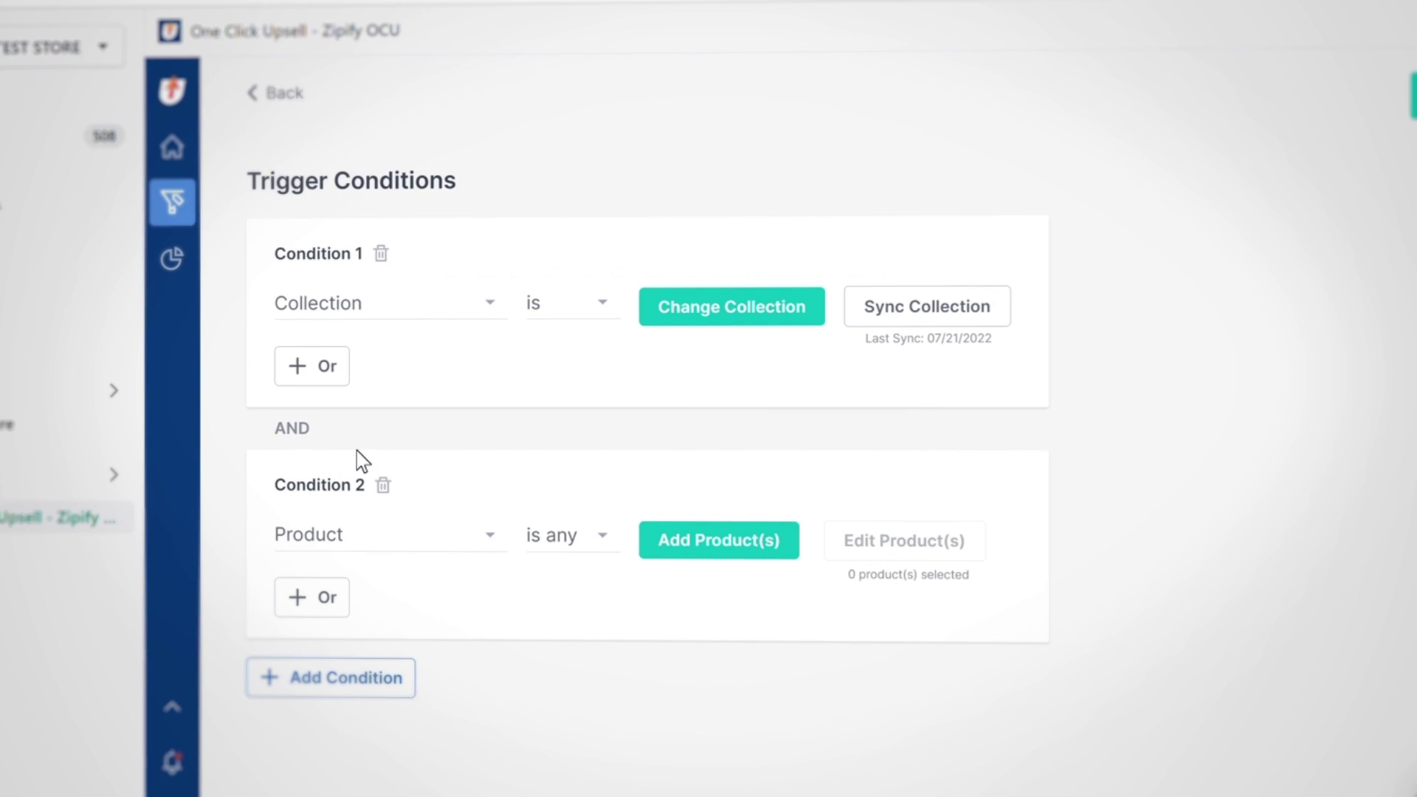
- Set Condition 2 to 'is not' Trigger Product - Handheld Android Gaming Device
click(545, 535)
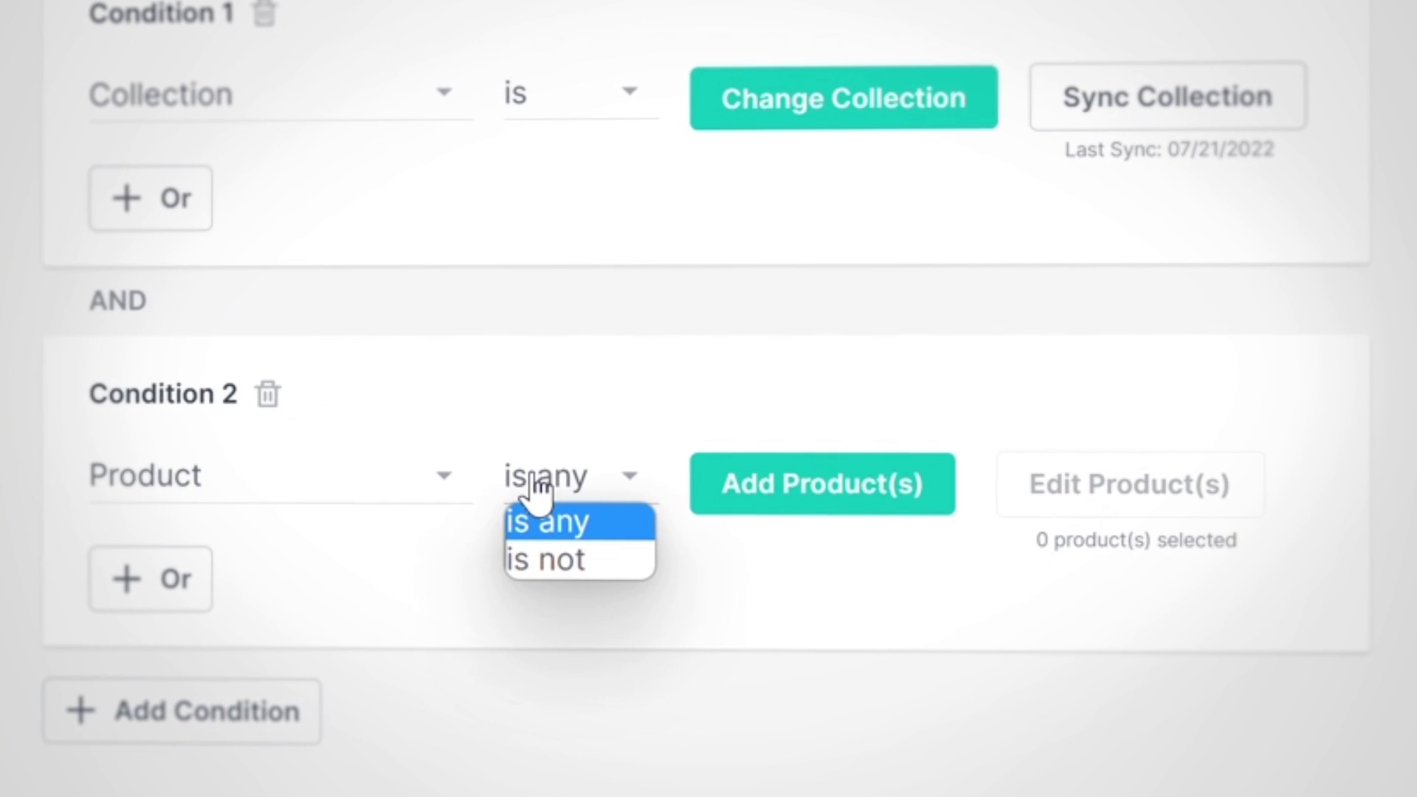
click(557, 562)
click(775, 501)
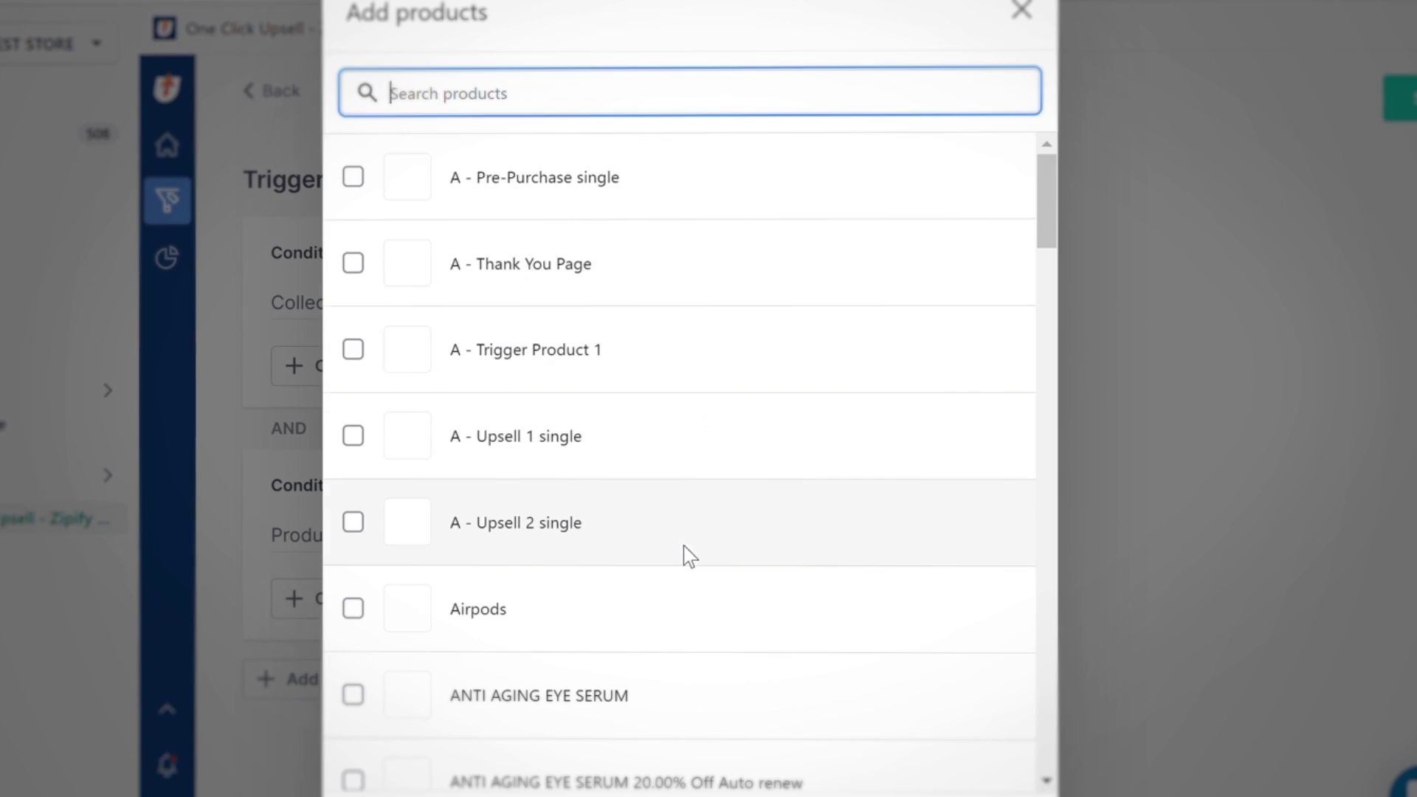
scroll(683, 476, down, 15)
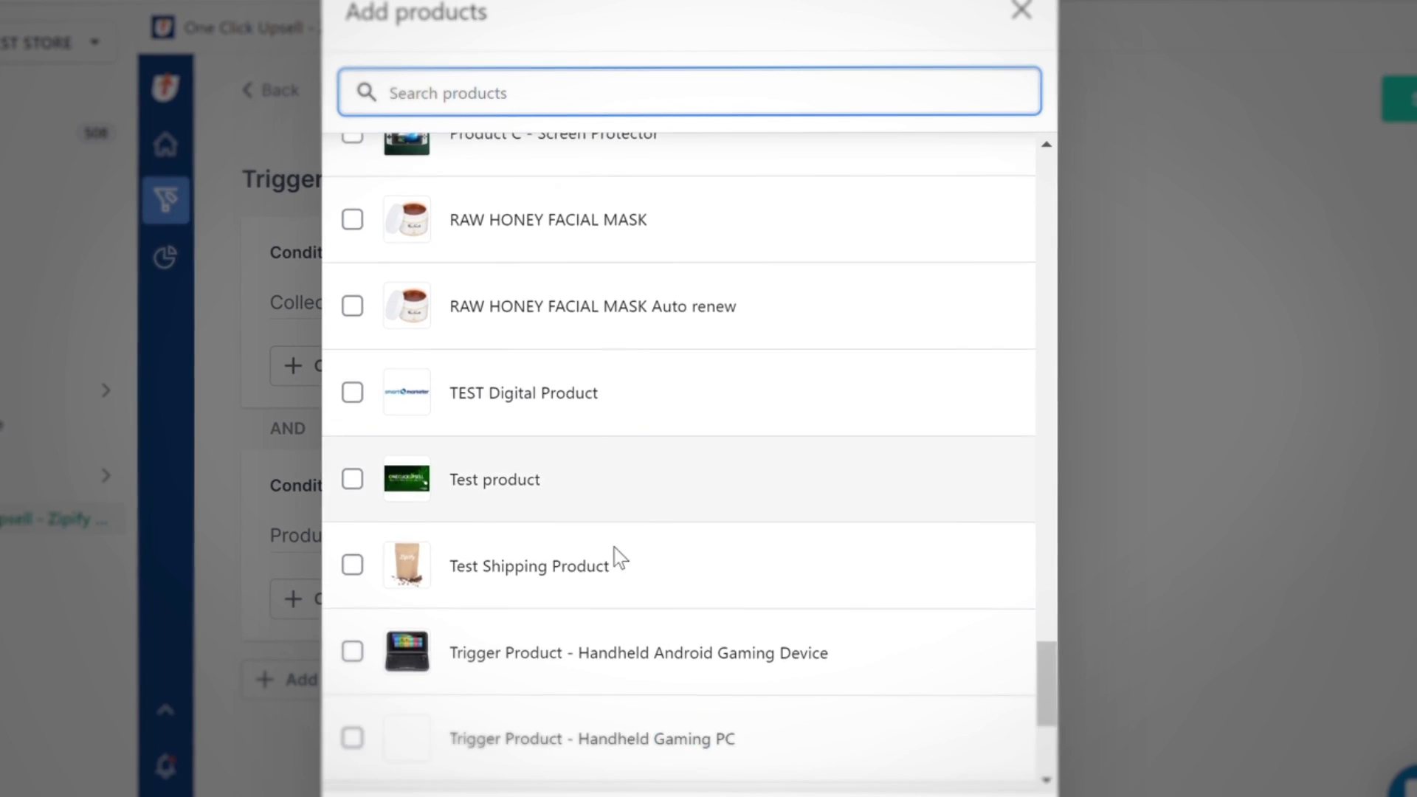
scroll(617, 557, down, 5)
click(352, 316)
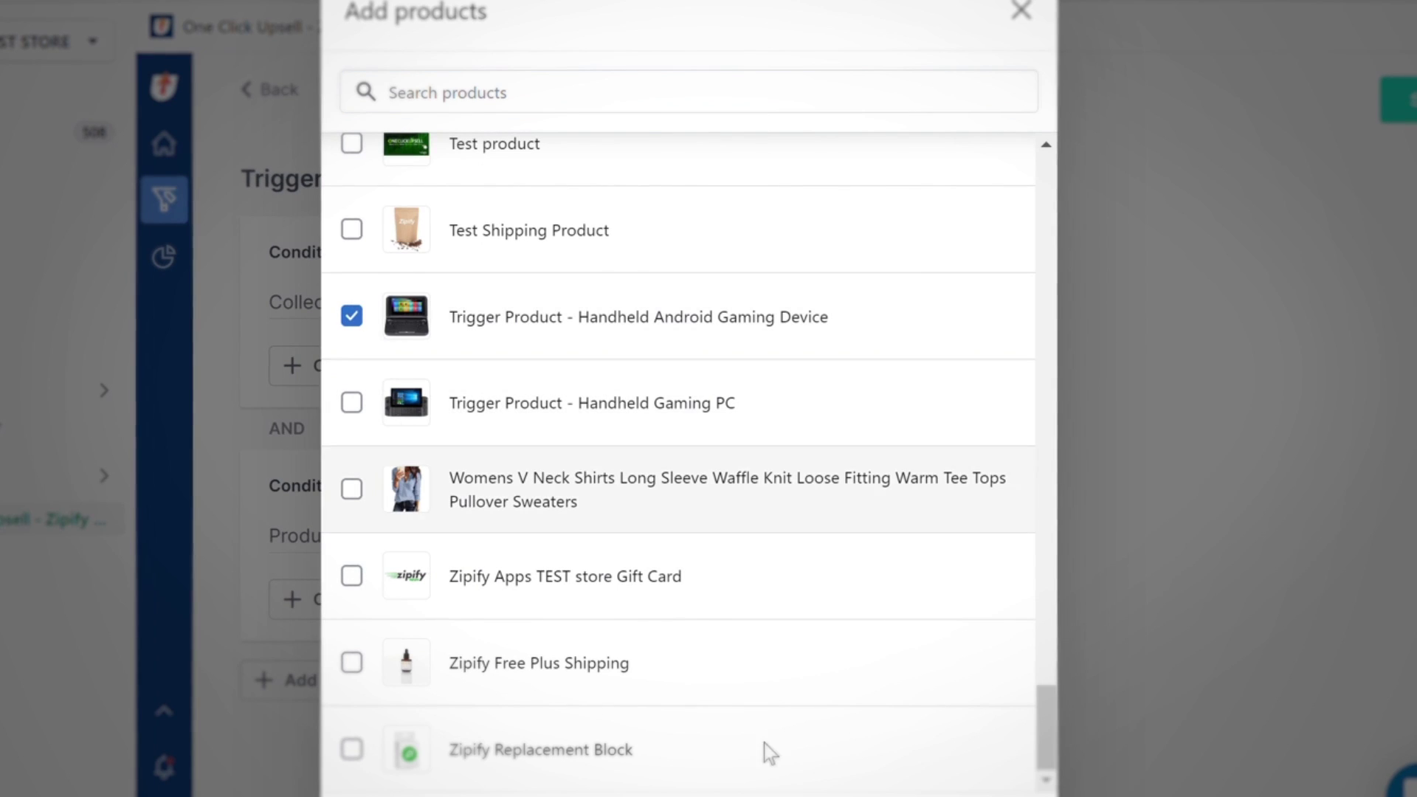